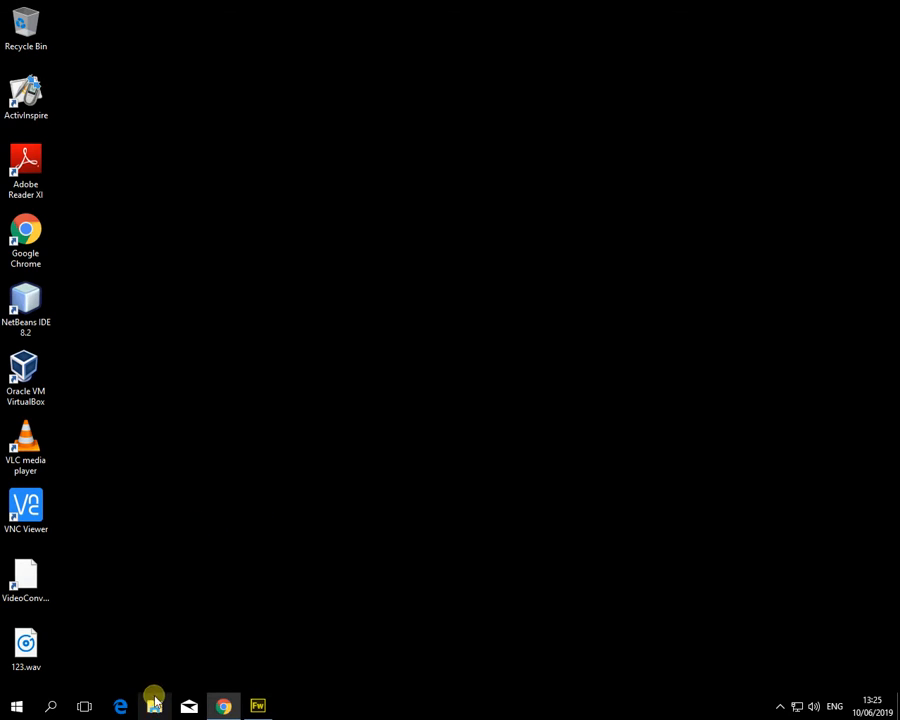
Step: Find and open File Explorer, and go to the Documents folder
{"action": "left_click", "coordinate": [53, 705]}
{"action": "type", "text": "file"}
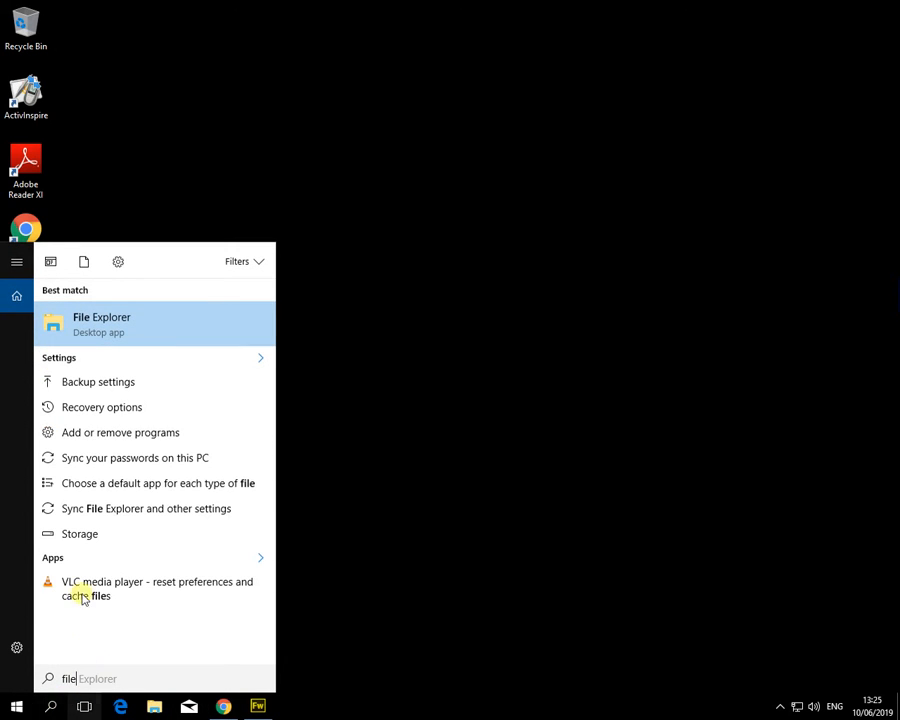
{"action": "left_click", "coordinate": [108, 328]}
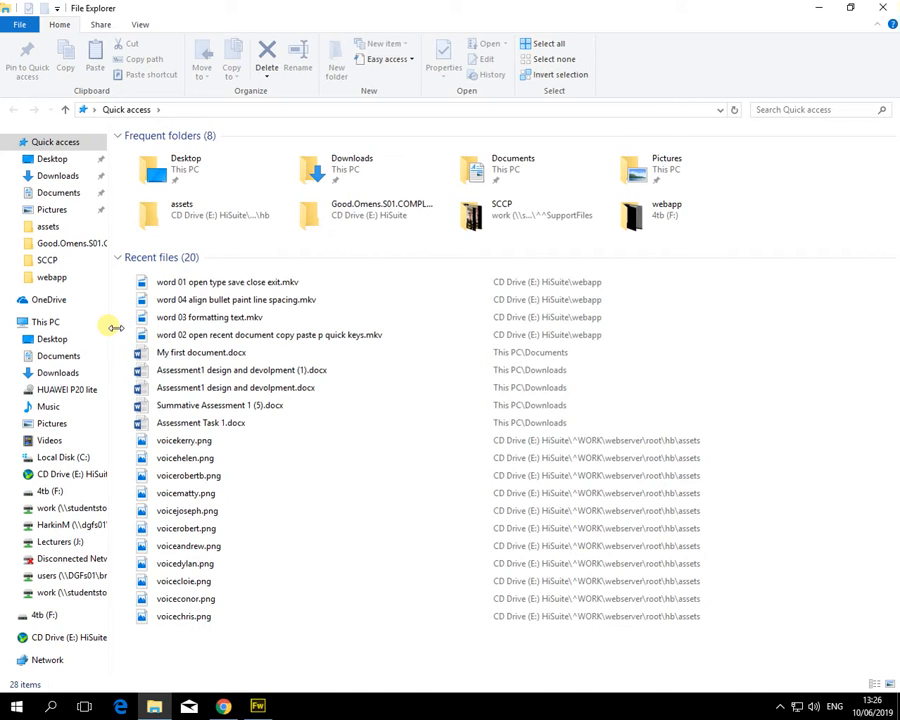
{"action": "left_click", "coordinate": [48, 323]}
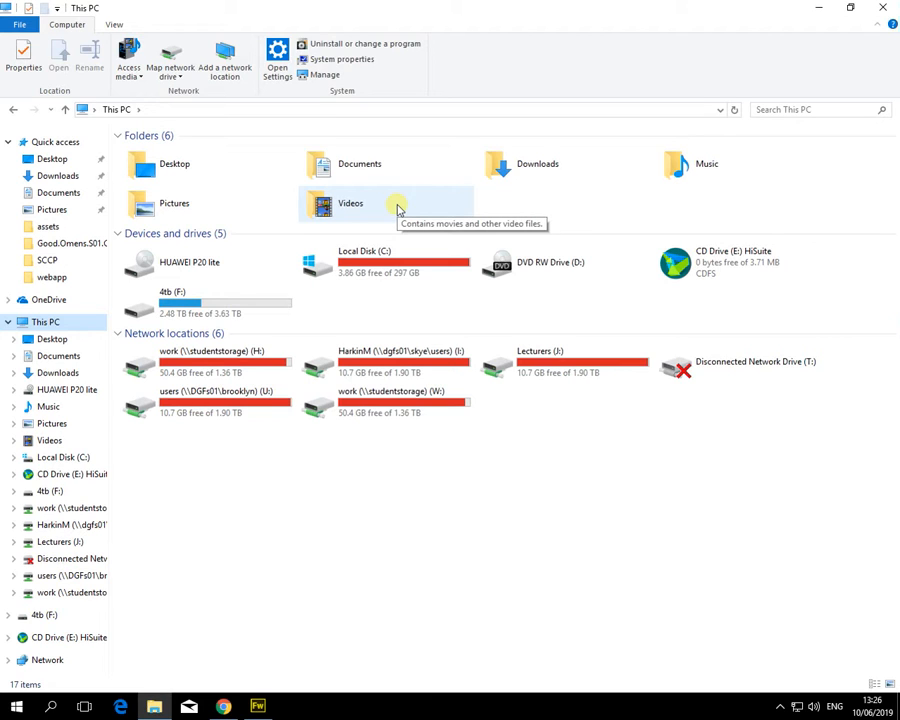
{"action": "left_click", "coordinate": [66, 193]}
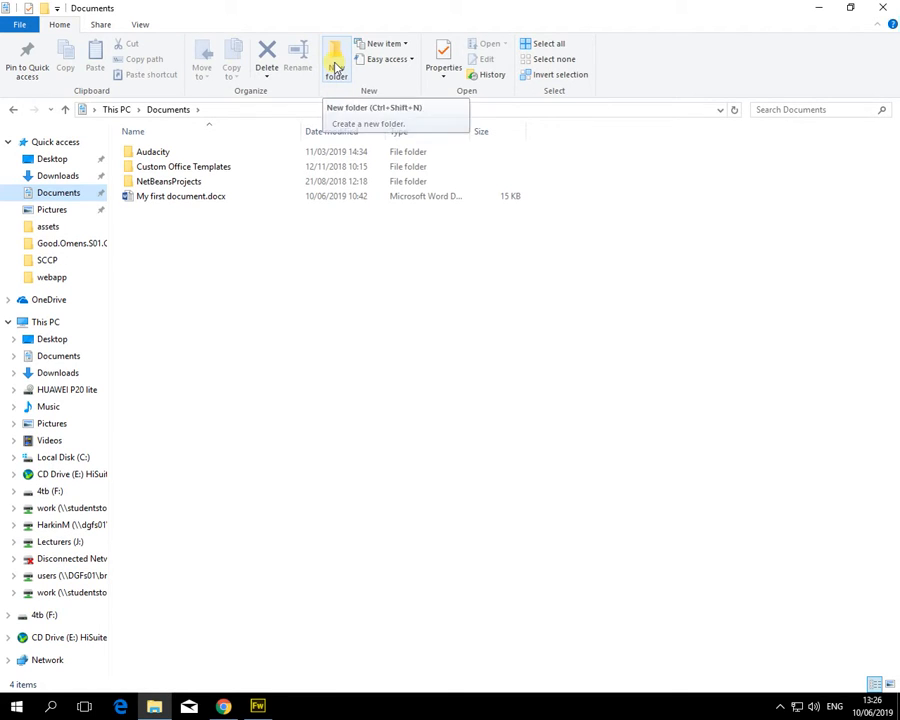
Step: Create a new folder named Business in the Documents folder
{"action": "left_click", "coordinate": [336, 67]}
{"action": "type", "text": "B"}
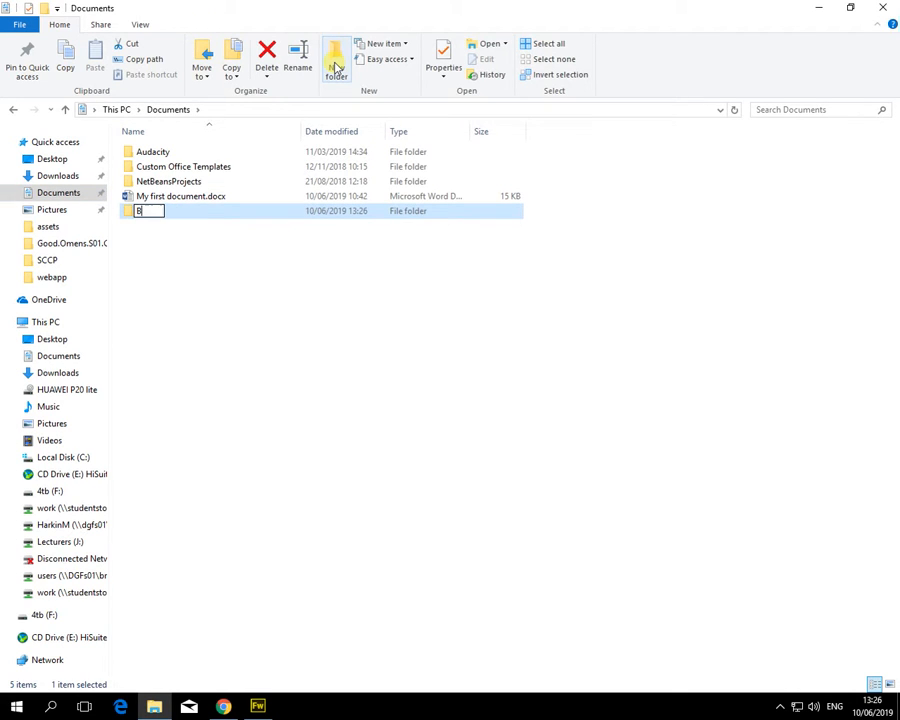
{"action": "type", "text": "usiness"}
{"action": "key", "text": "Return"}
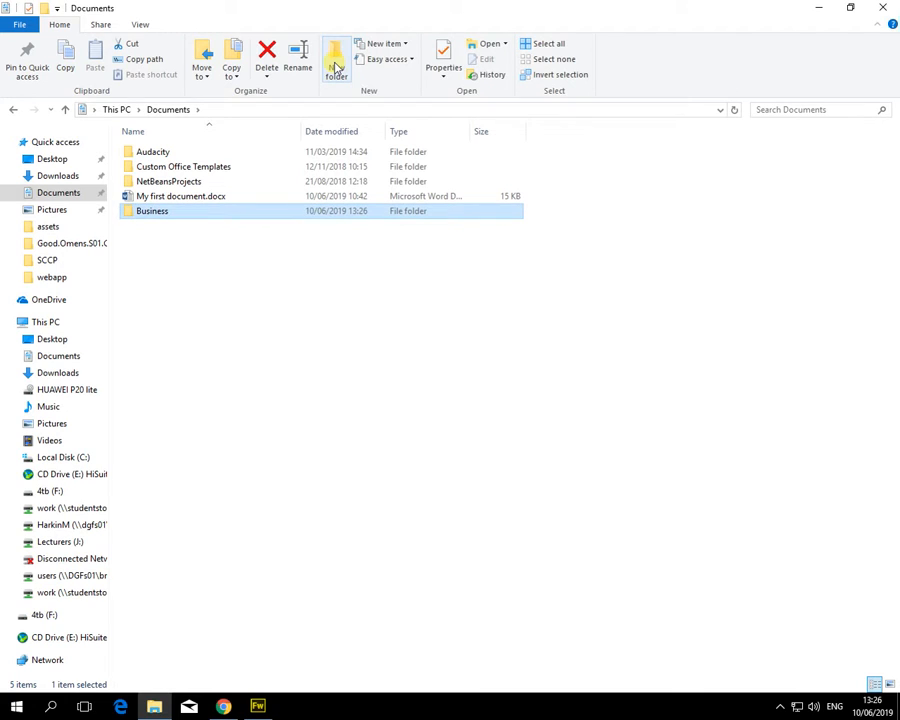
Step: Open the Business folder and create a subfolder named Invoices inside it
{"action": "double_click", "coordinate": [156, 213]}
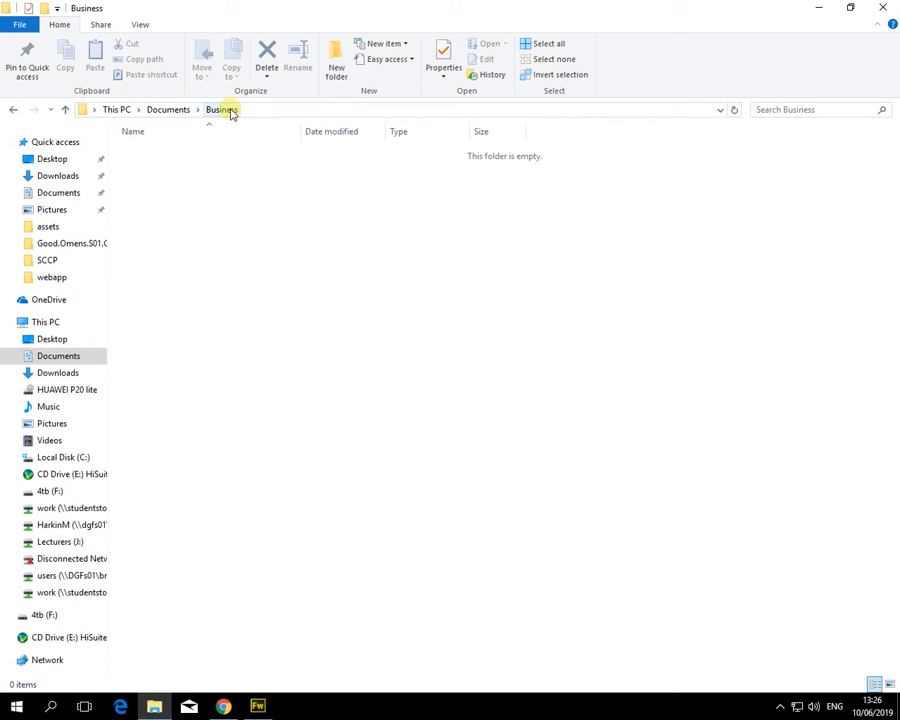
{"action": "left_click", "coordinate": [171, 110]}
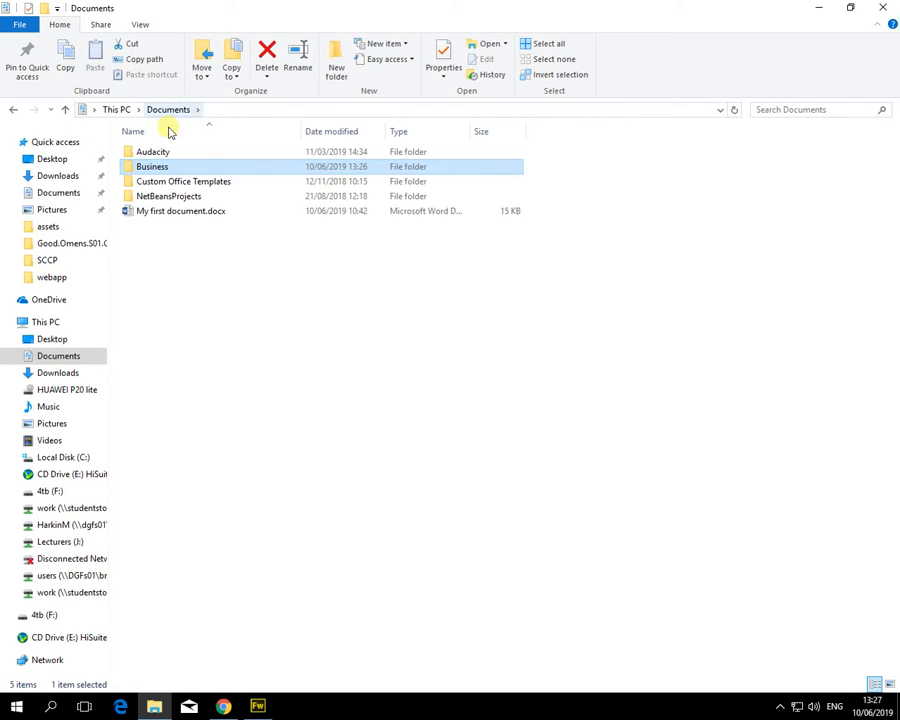
{"action": "double_click", "coordinate": [164, 167]}
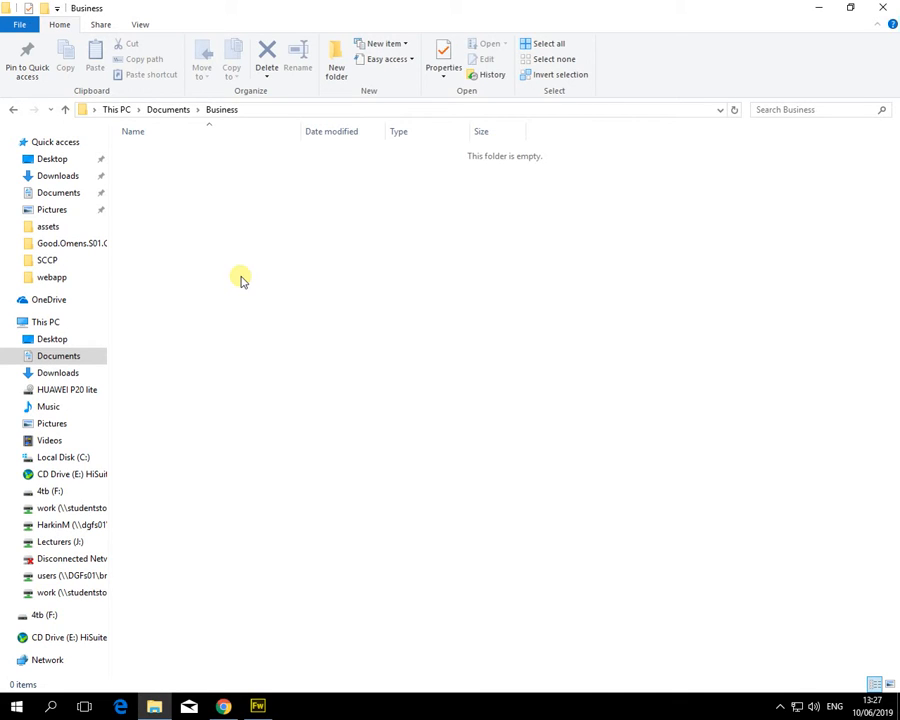
{"action": "key", "text": "ctrl+shift+n"}
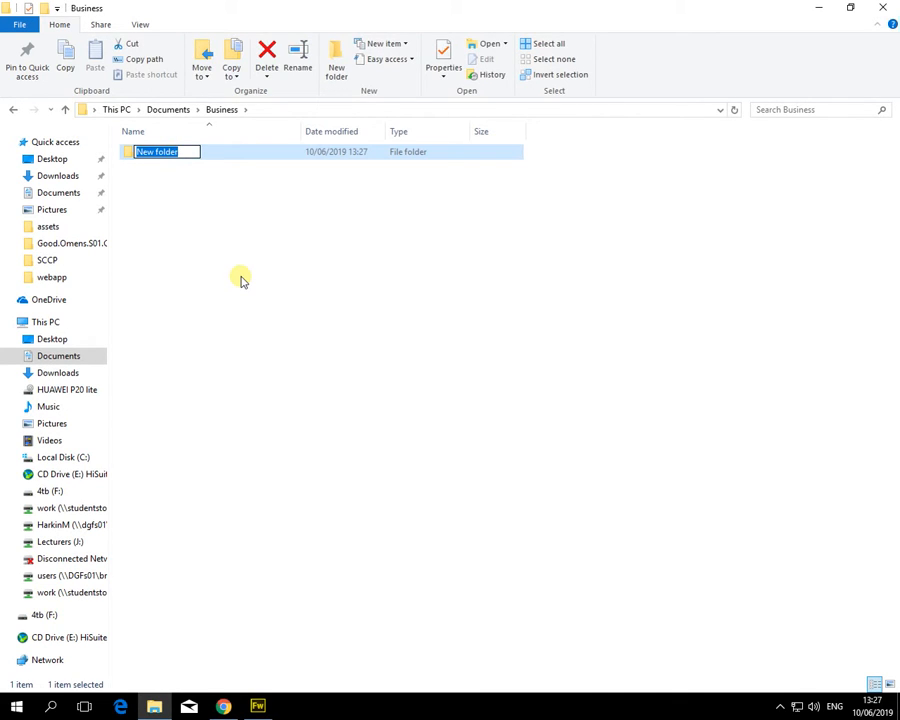
{"action": "type", "text": "Inv"}
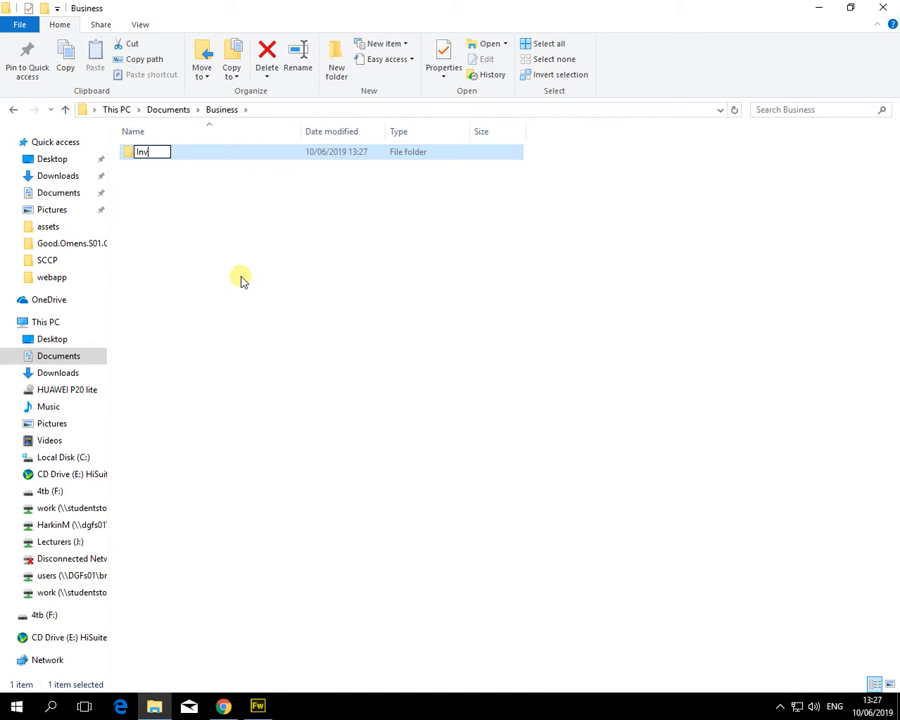
{"action": "type", "text": "oicer"}
{"action": "key", "text": "BackSpace"}
{"action": "type", "text": "s"}
{"action": "key", "text": "Return"}
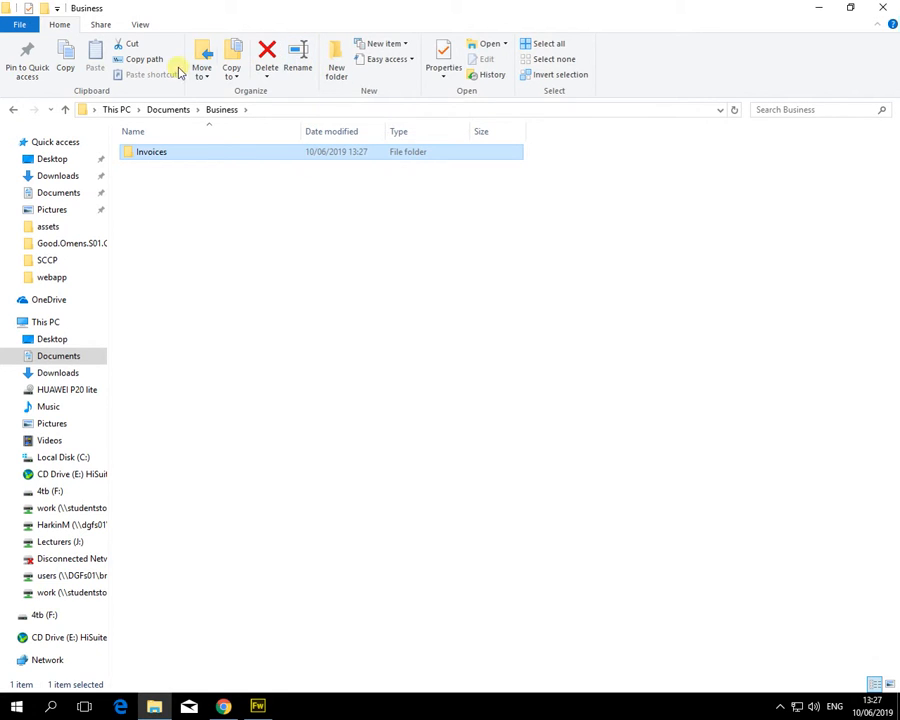
Step: Add a second subfolder named Letters to the Business folder
{"action": "left_click", "coordinate": [44, 13]}
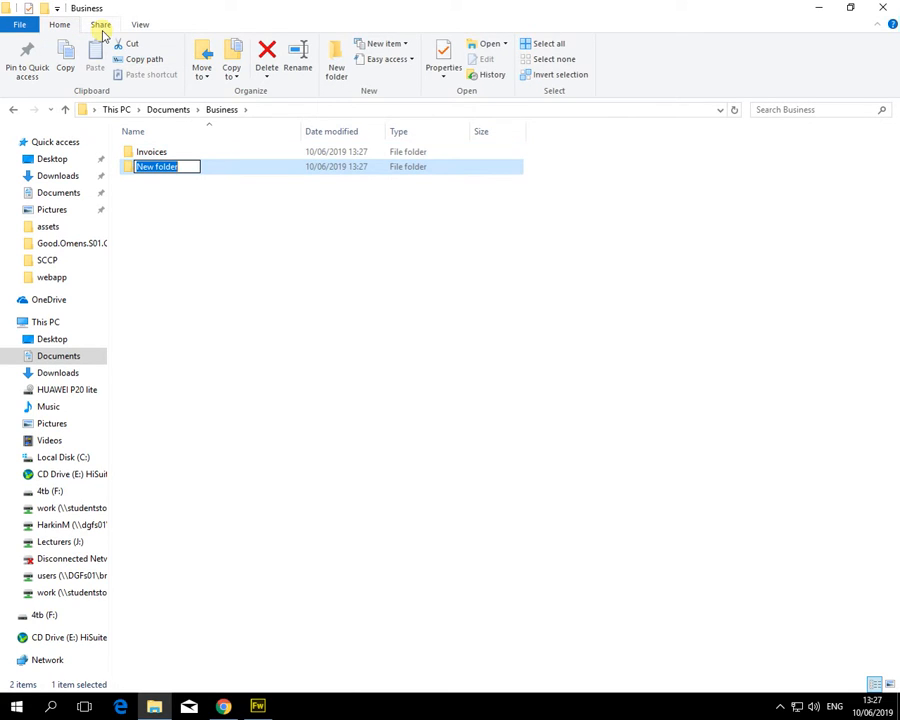
{"action": "type", "text": "Letters"}
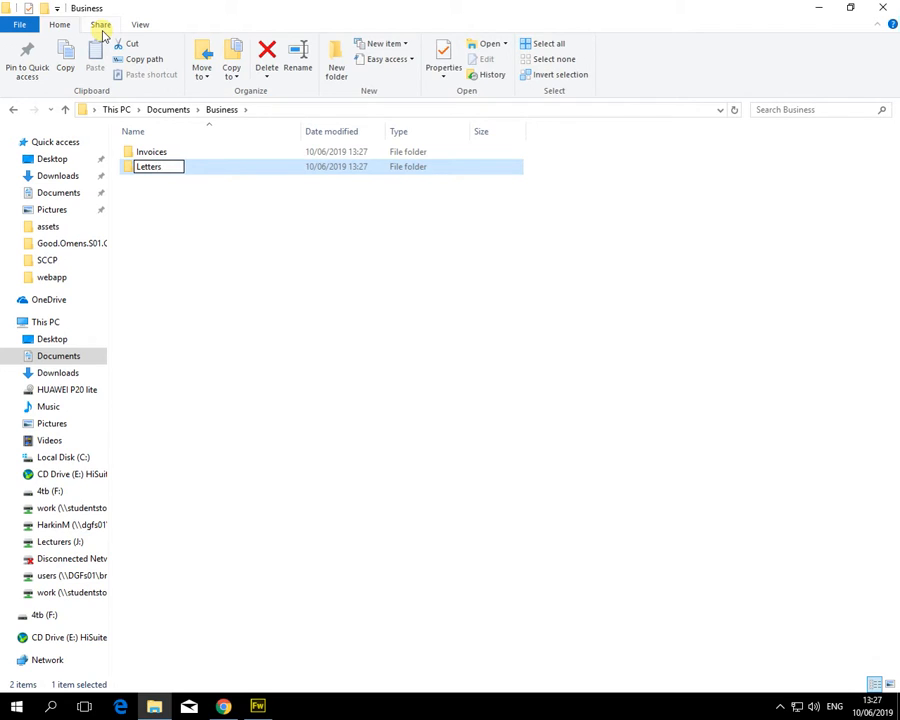
{"action": "key", "text": "Return"}
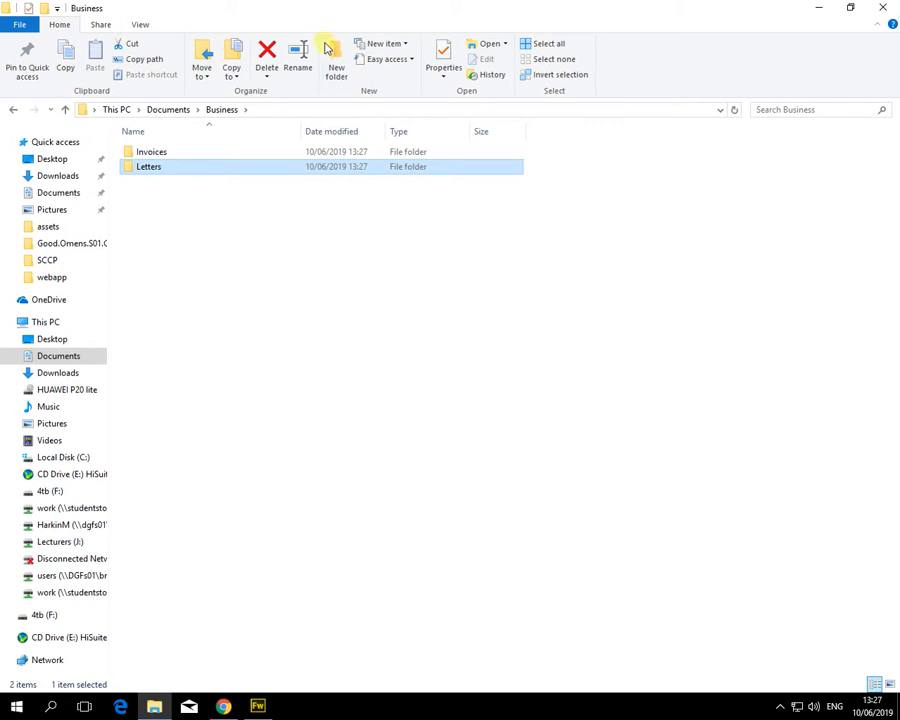
Step: Add a third subfolder named Meetings to the Business folder
{"action": "left_click", "coordinate": [337, 60]}
{"action": "type", "text": "mE"}
{"action": "key", "text": "BackSpace"}
{"action": "key", "text": "BackSpace"}
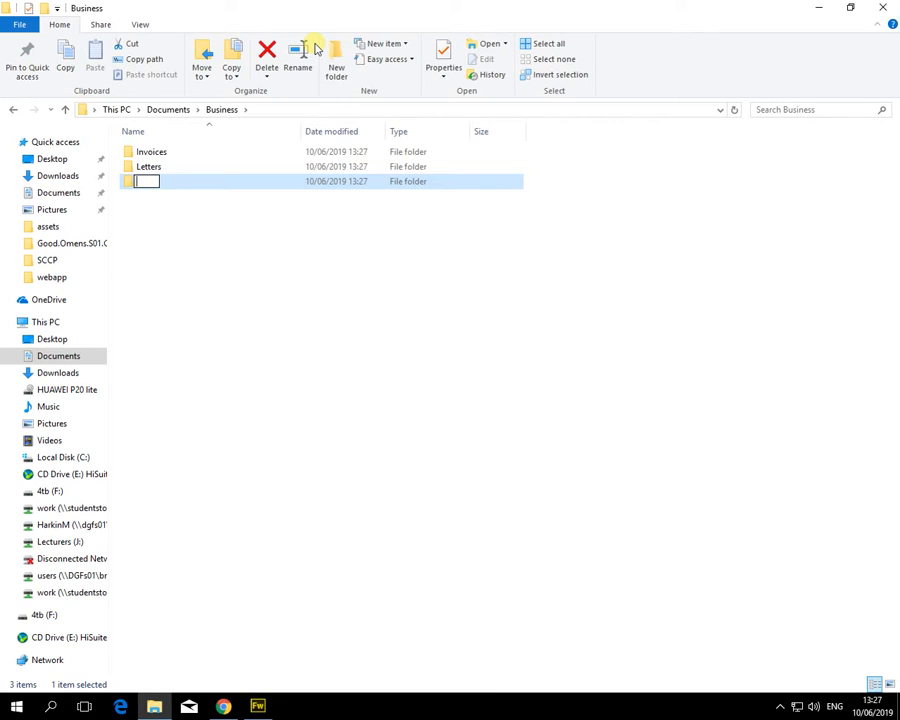
{"action": "type", "text": "Mettings"}
{"action": "key", "text": "BackSpace"}
{"action": "key", "text": "BackSpace"}
{"action": "key", "text": "BackSpace"}
{"action": "key", "text": "BackSpace"}
{"action": "key", "text": "BackSpace"}
{"action": "key", "text": "BackSpace"}
{"action": "type", "text": "etings"}
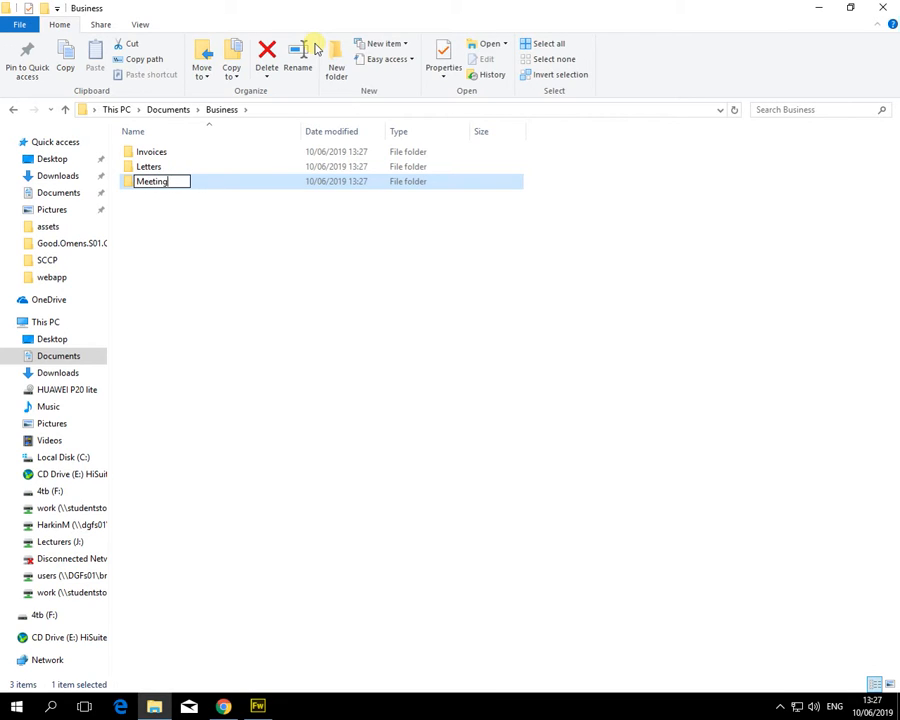
{"action": "key", "text": "Return"}
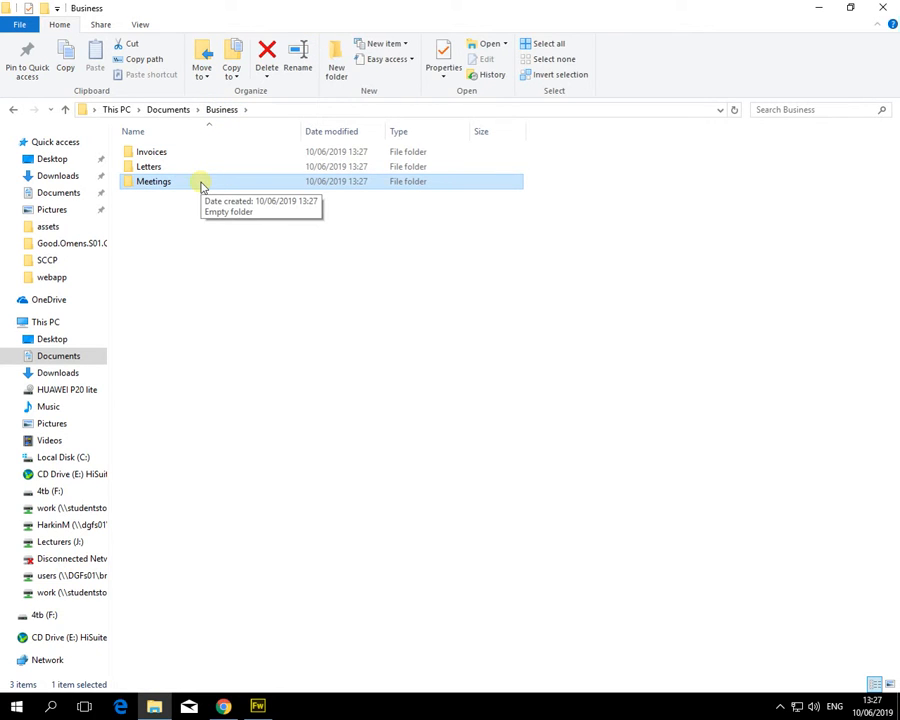
Step: Open the Invoices folder within Business and create two subfolders named Incoming and Outgoing
{"action": "left_click", "coordinate": [168, 109]}
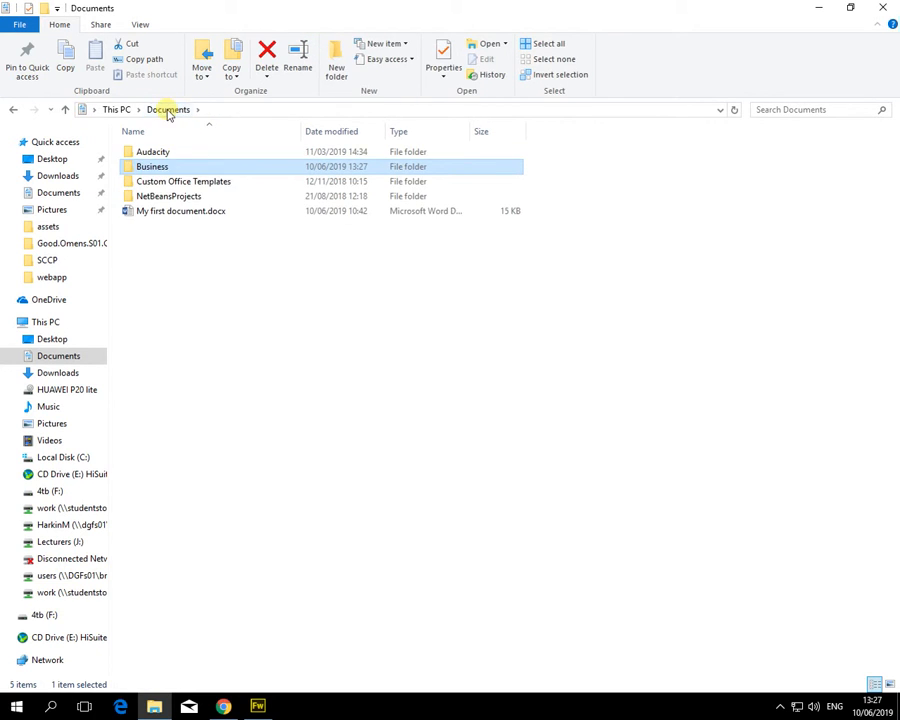
{"action": "double_click", "coordinate": [143, 167]}
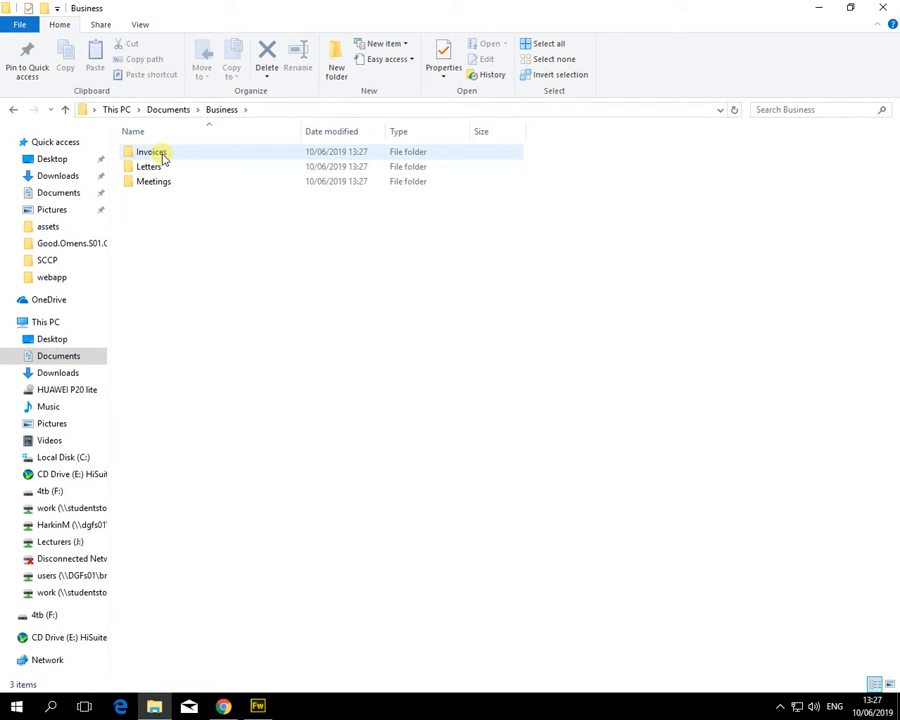
{"action": "double_click", "coordinate": [162, 157]}
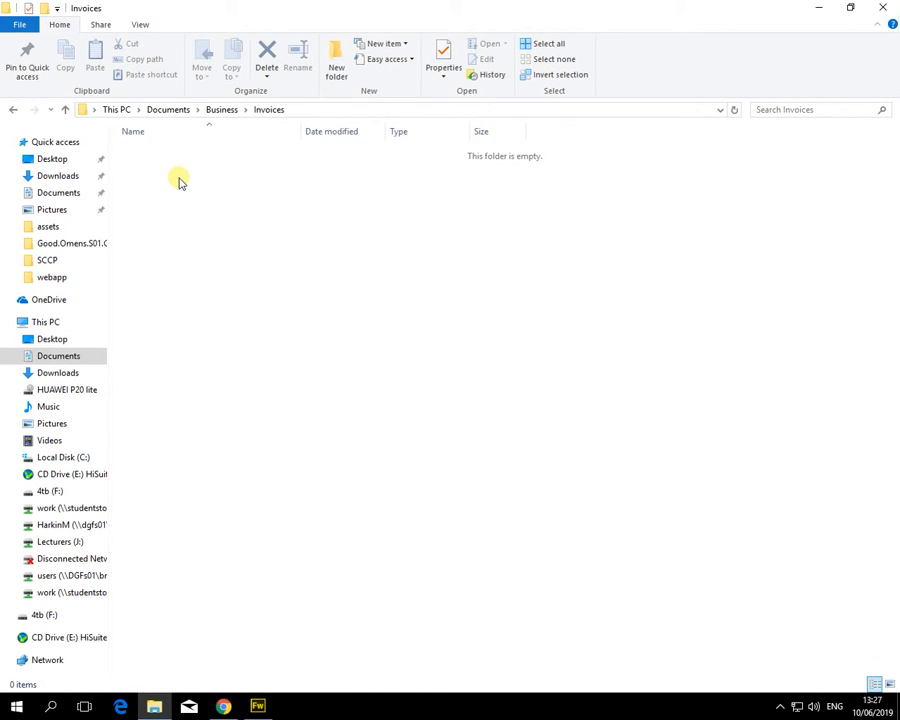
{"action": "key", "text": "ctrl+shift+n"}
{"action": "type", "text": "Incoming"}
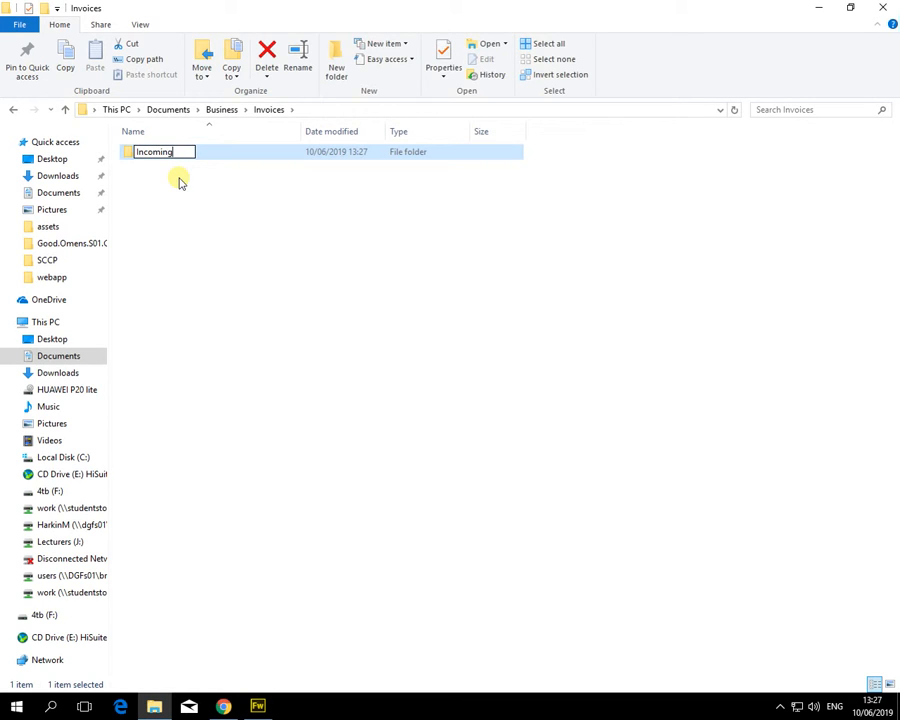
{"action": "key", "text": "Return"}
{"action": "key", "text": "ctrl+shift+n"}
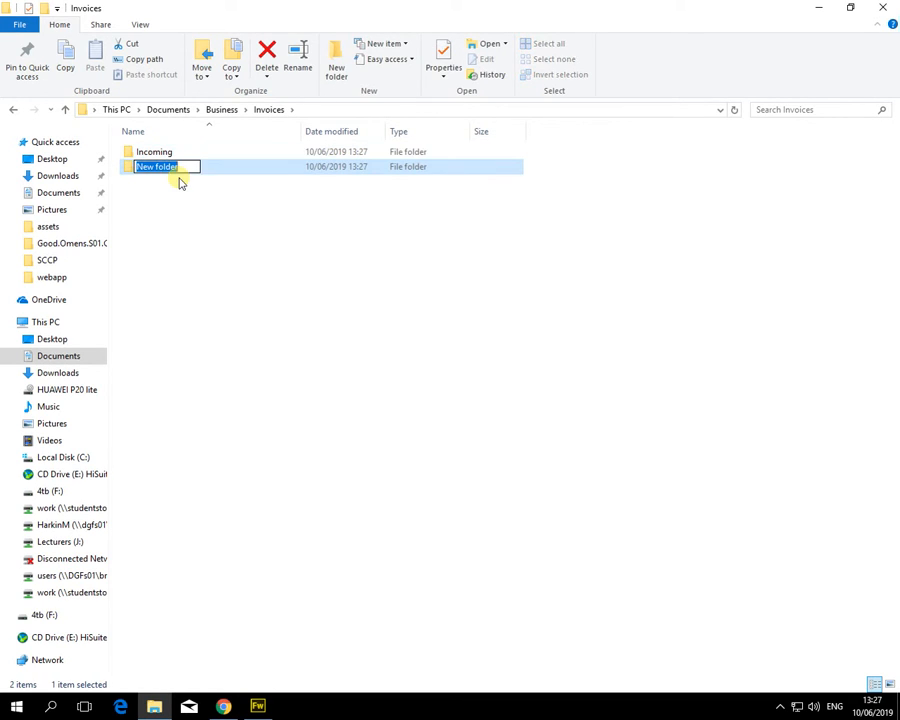
{"action": "type", "text": "Outgoing"}
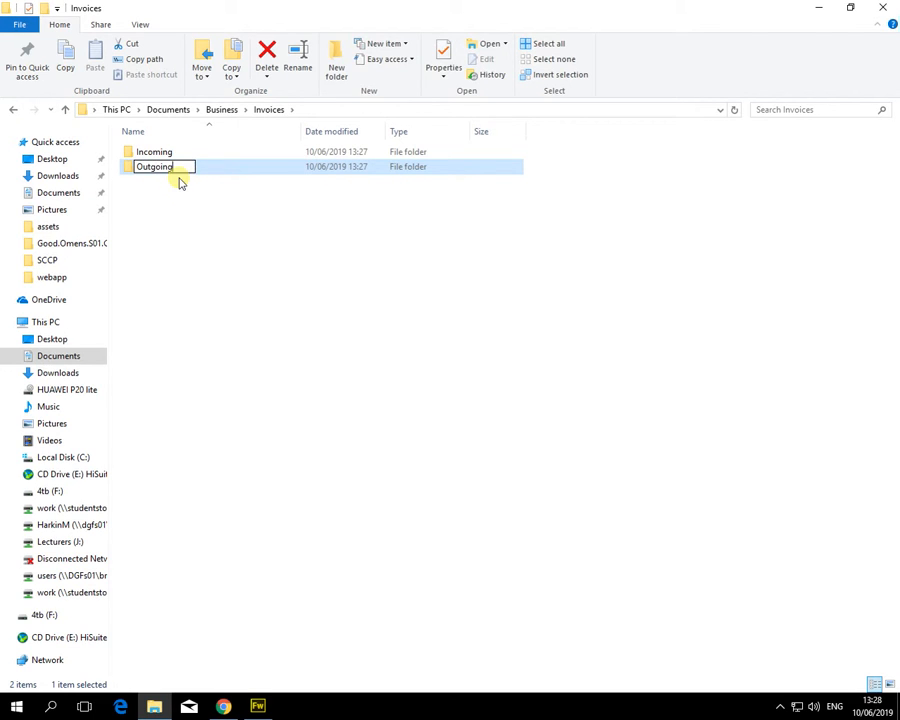
{"action": "key", "text": "Return"}
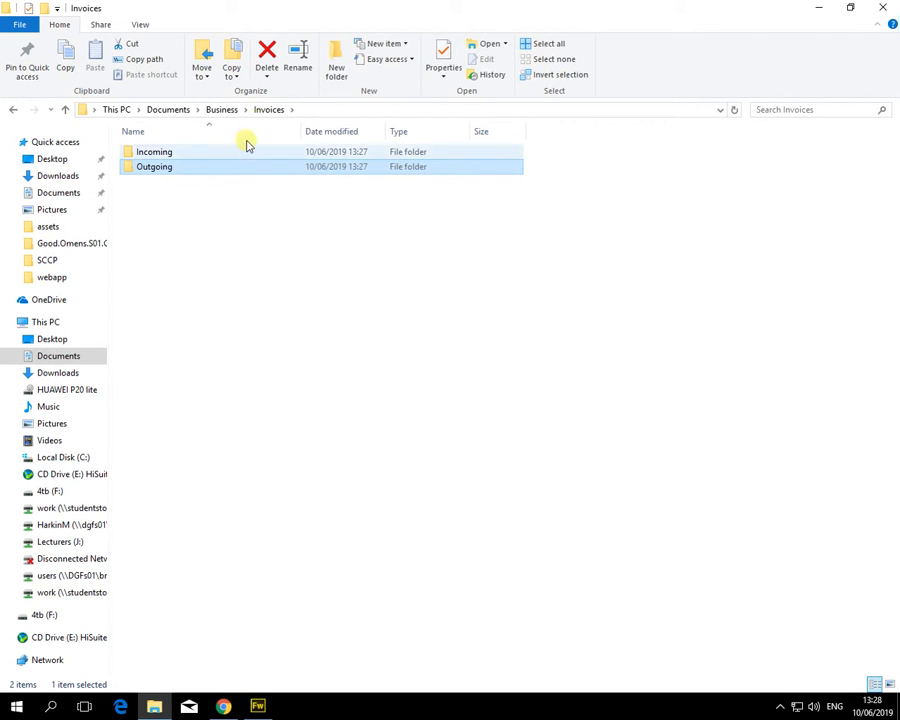
Step: Go back to Business, open the Letters folder and create Incoming and Outgoing subfolders in it
{"action": "left_click", "coordinate": [225, 113]}
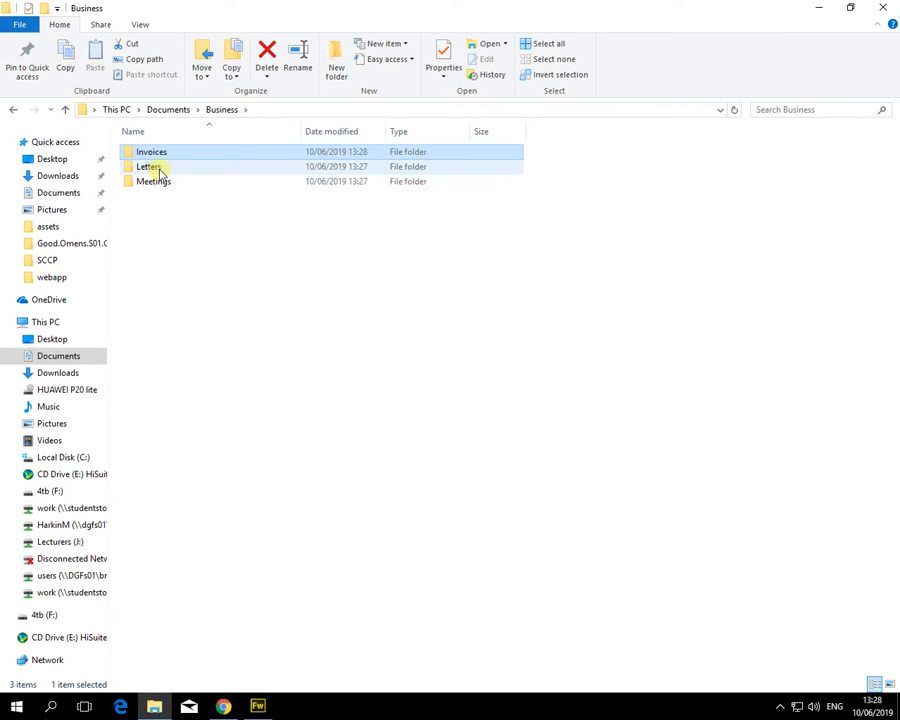
{"action": "double_click", "coordinate": [150, 170]}
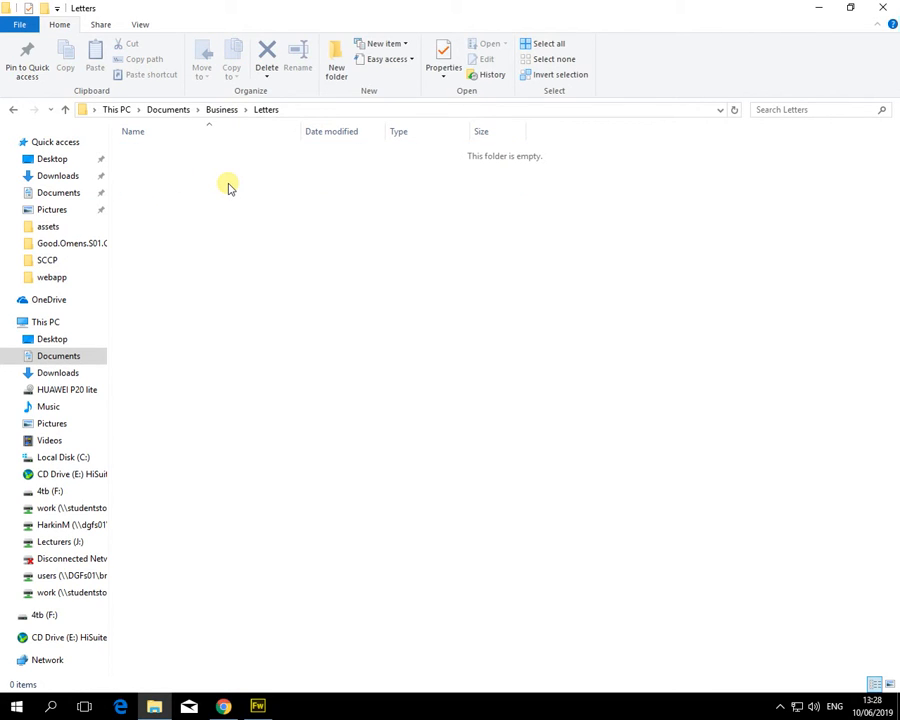
{"action": "key", "text": "ctrl+shift+n"}
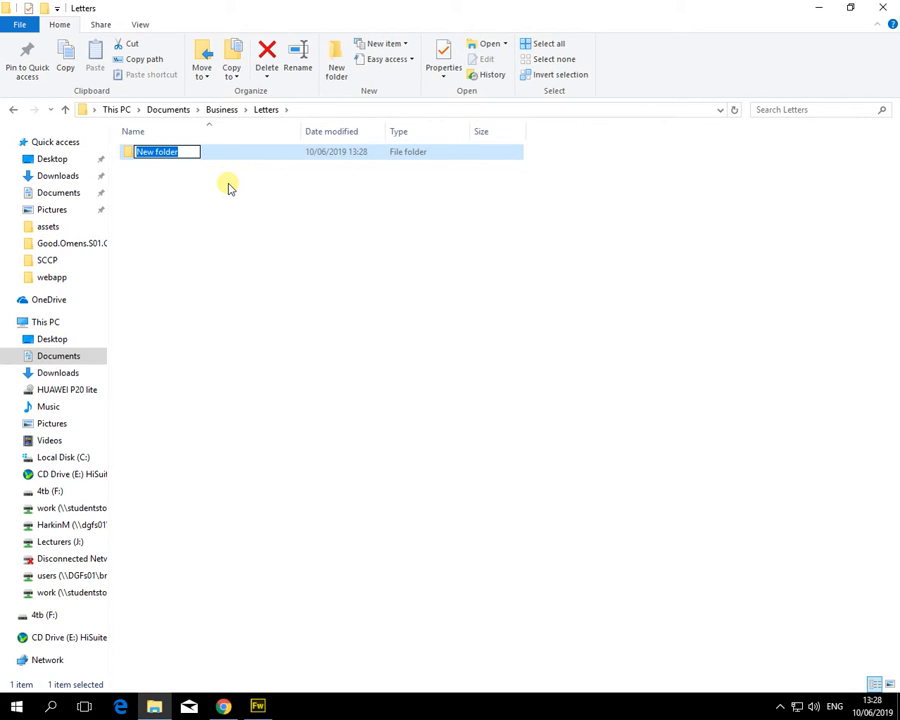
{"action": "type", "text": "Incoming"}
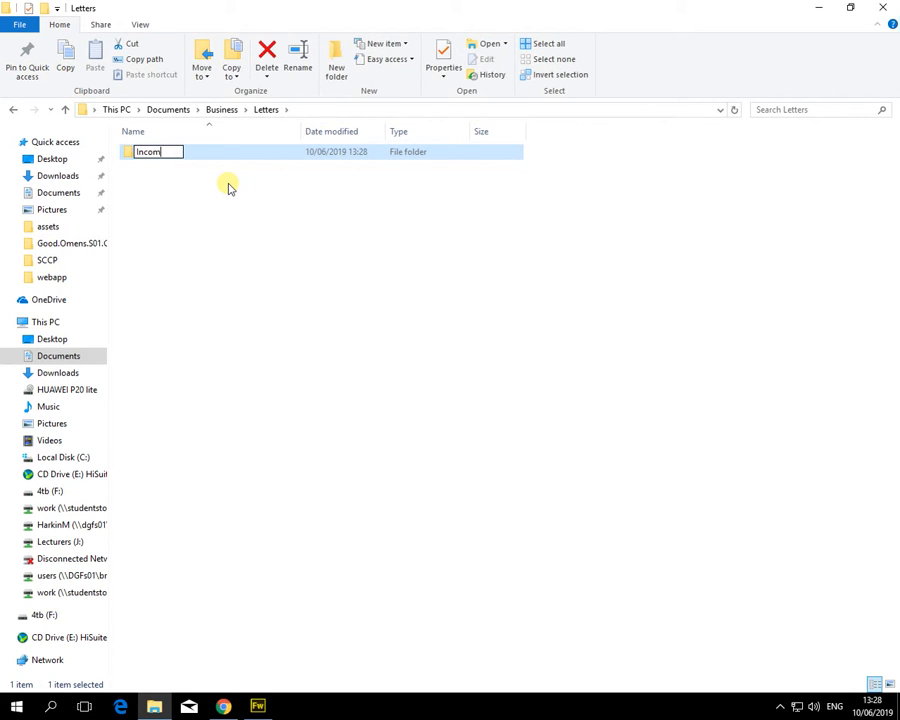
{"action": "key", "text": "Return"}
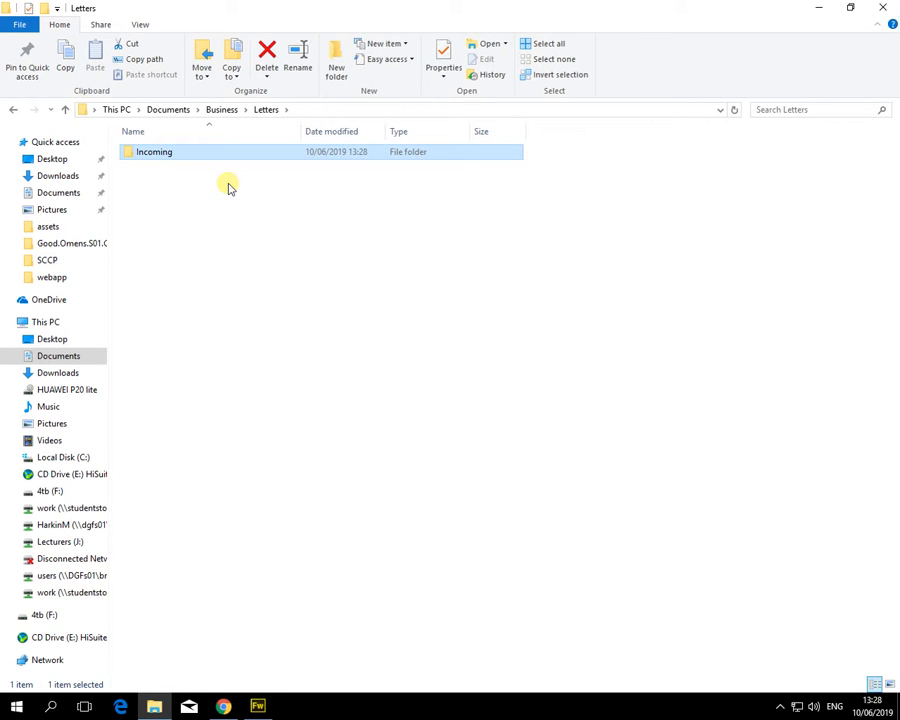
{"action": "key", "text": "ctrl+shift+n"}
{"action": "type", "text": "Outgoing"}
{"action": "key", "text": "Return"}
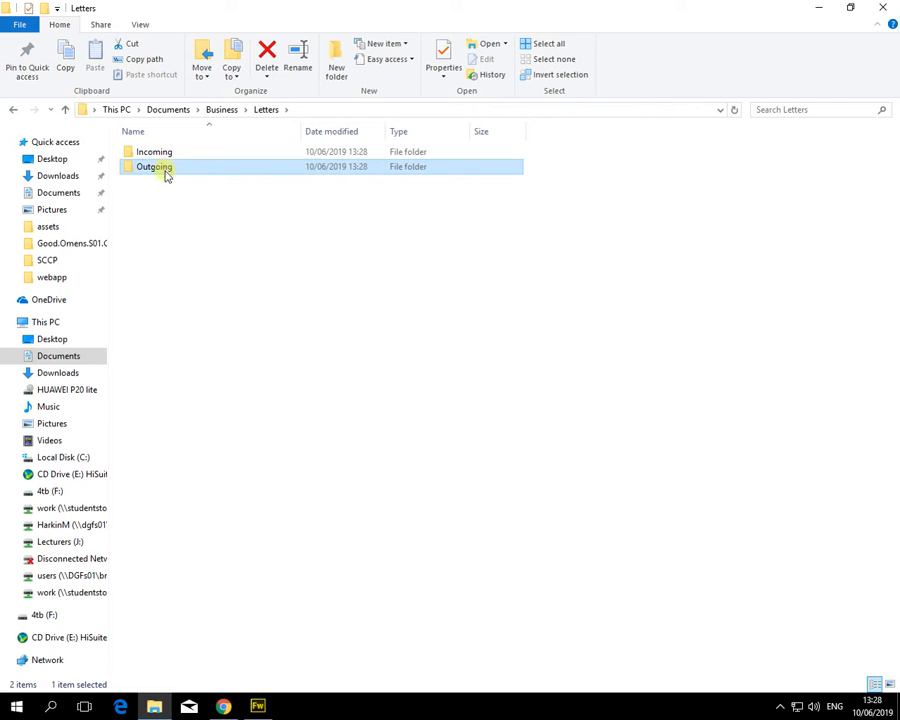
Step: Check the contents of the Invoices folder, and return to Documents with the Business folder selected
{"action": "left_click", "coordinate": [221, 110]}
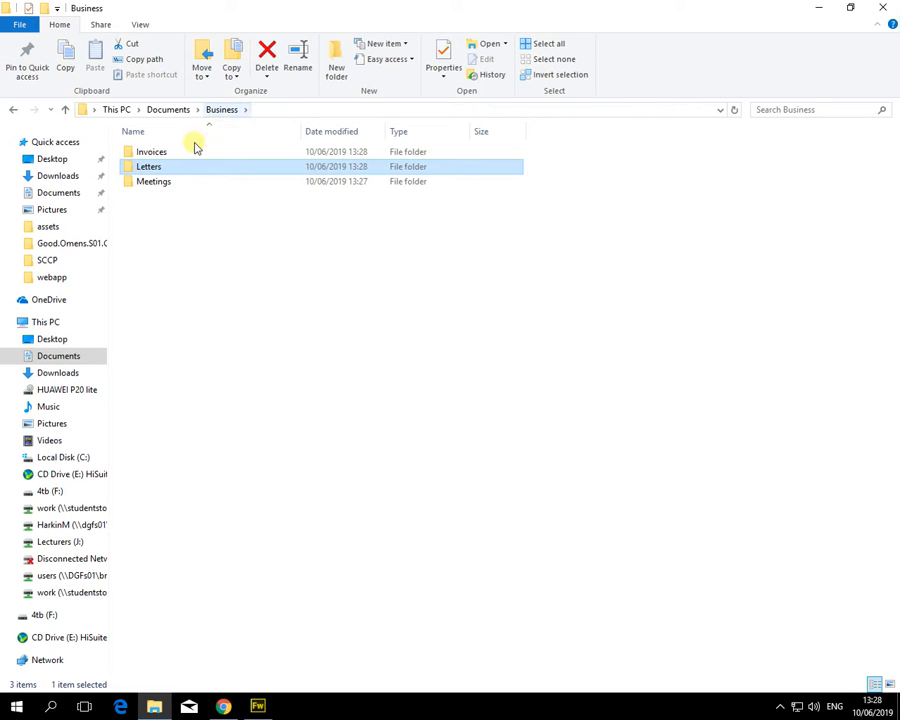
{"action": "double_click", "coordinate": [158, 155]}
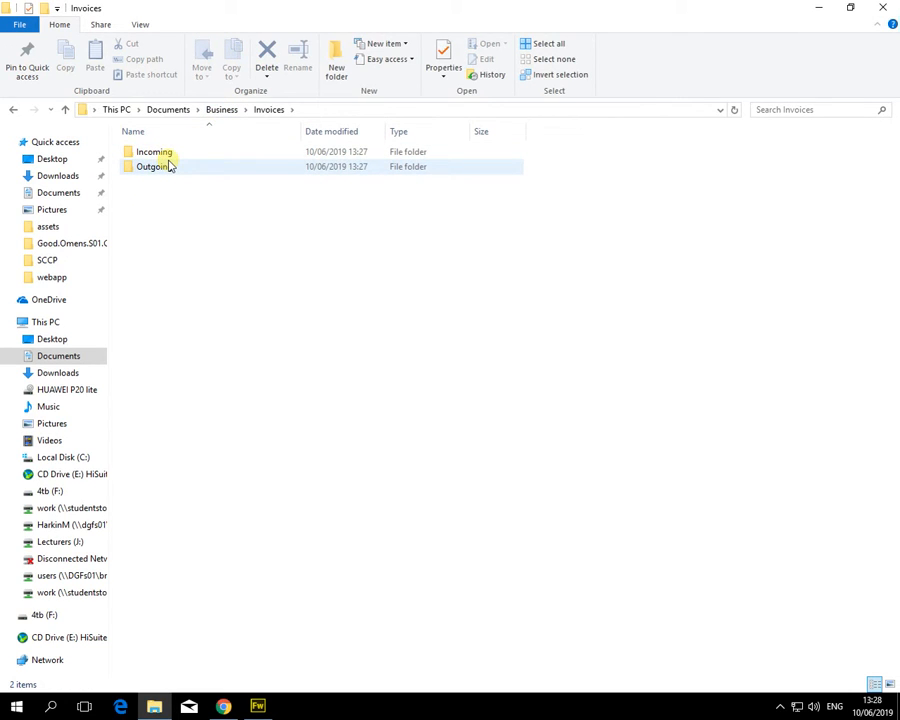
{"action": "left_click", "coordinate": [77, 195]}
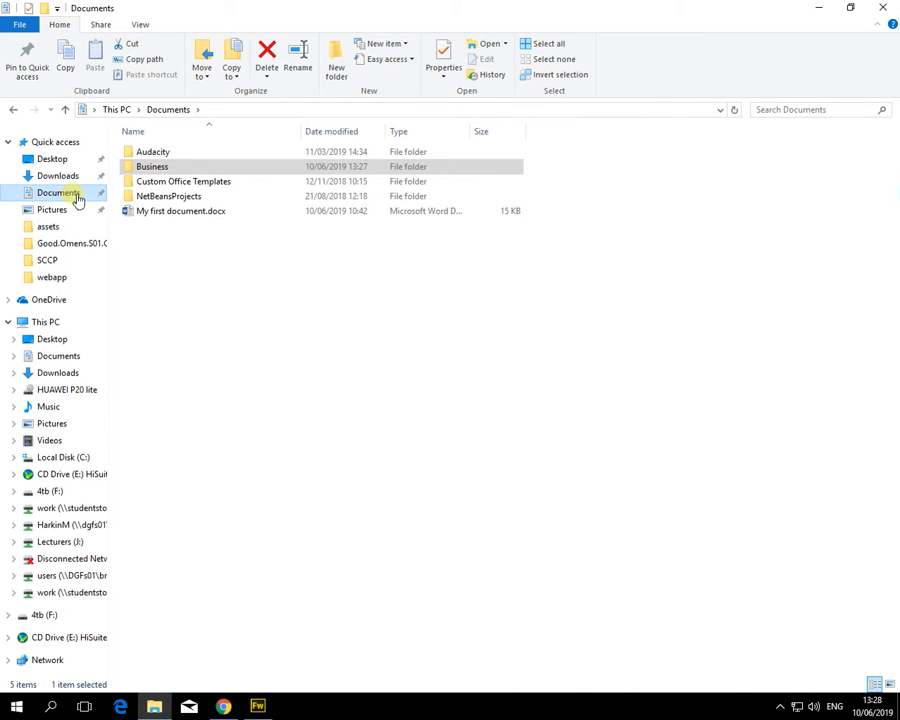
{"action": "left_click", "coordinate": [160, 168]}
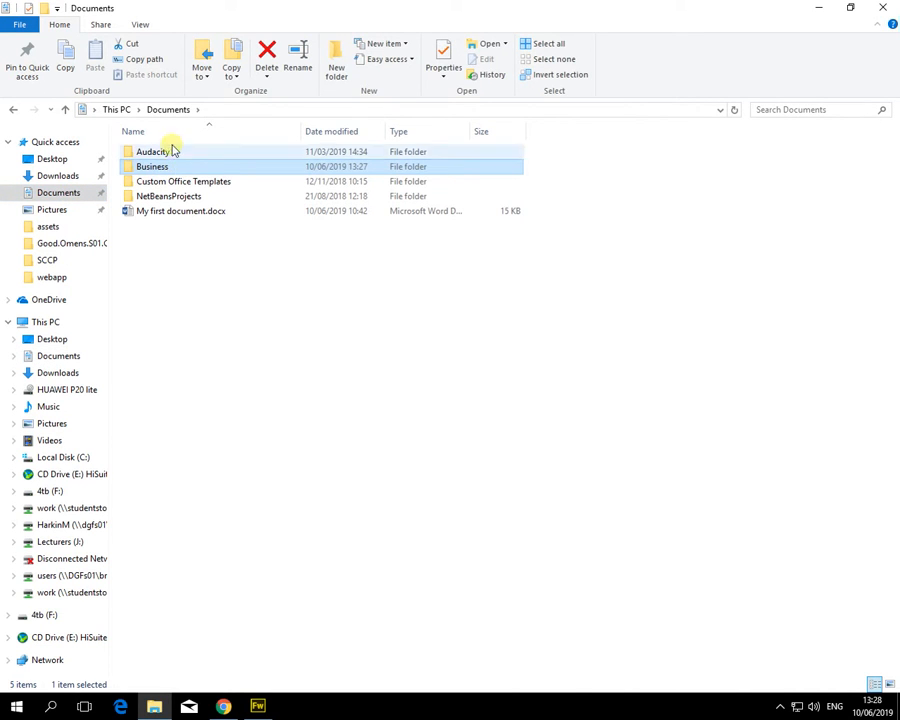
Step: Review the folder structure from Documents by checking the contents of Business and its Invoices, Letters and Meetings folders
{"action": "left_click", "coordinate": [117, 110]}
{"action": "left_click", "coordinate": [76, 194]}
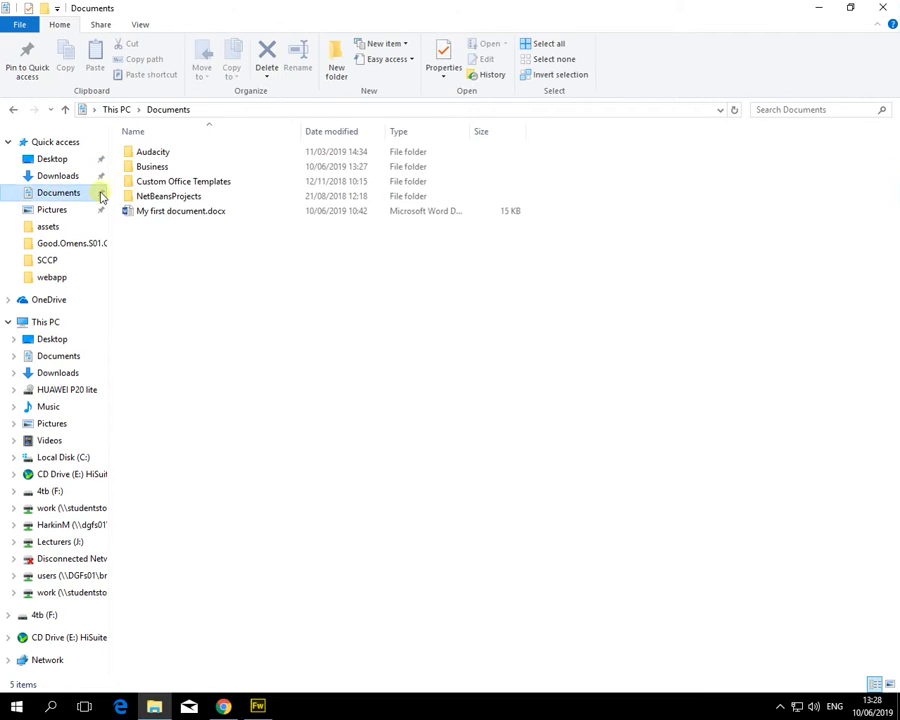
{"action": "double_click", "coordinate": [155, 168]}
{"action": "double_click", "coordinate": [158, 153]}
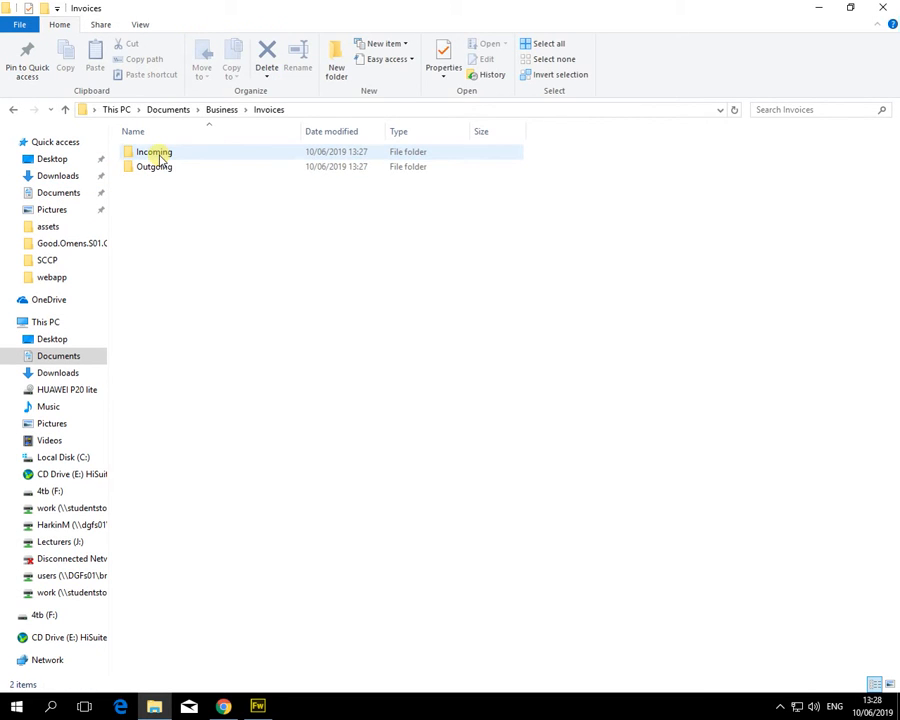
{"action": "left_click", "coordinate": [222, 110]}
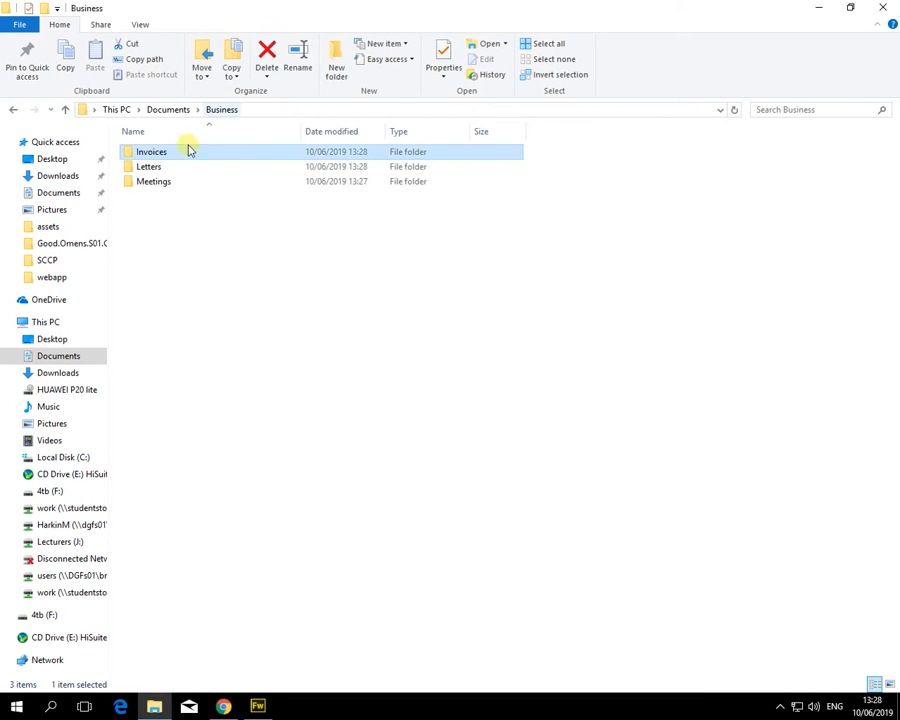
{"action": "double_click", "coordinate": [160, 168]}
{"action": "left_click", "coordinate": [222, 110]}
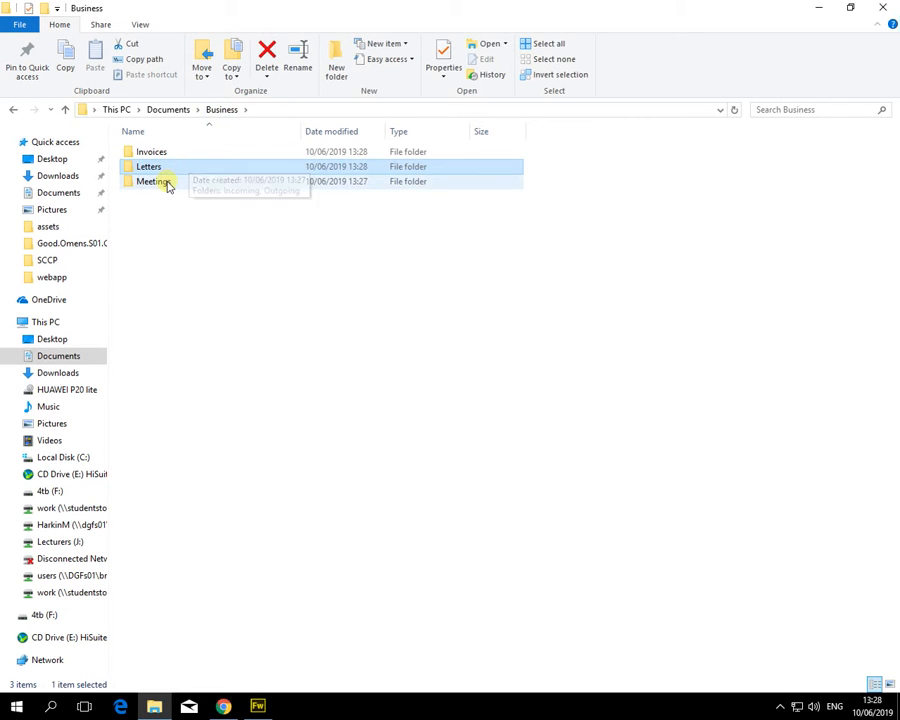
{"action": "double_click", "coordinate": [167, 182]}
{"action": "left_click", "coordinate": [220, 111]}
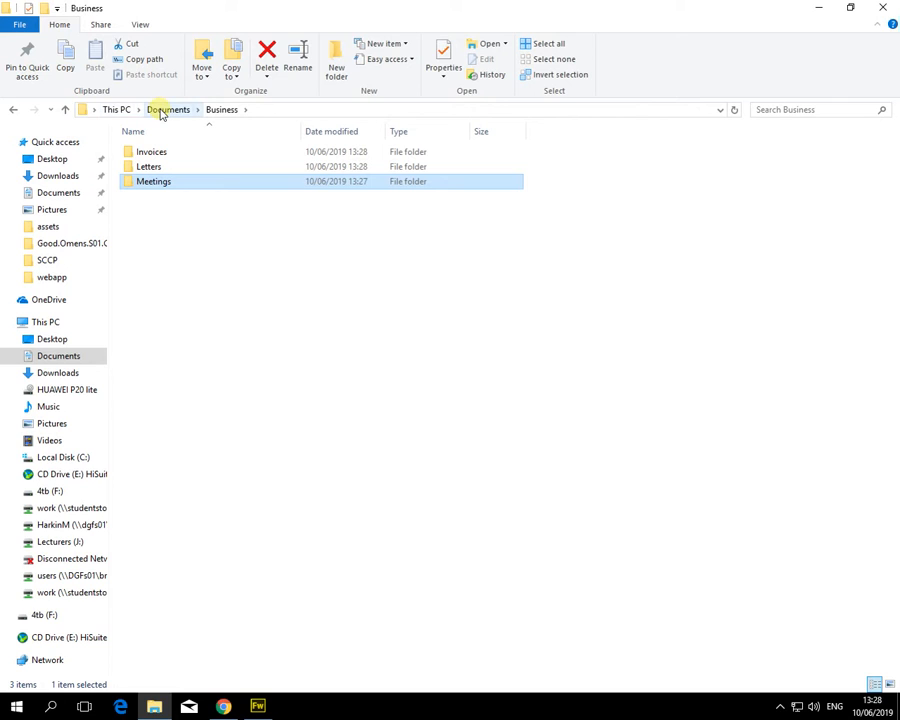
Step: Expand Documents, Business, Invoices and Letters in the folder tree, widening it so the full folder names fit
{"action": "left_click", "coordinate": [62, 356]}
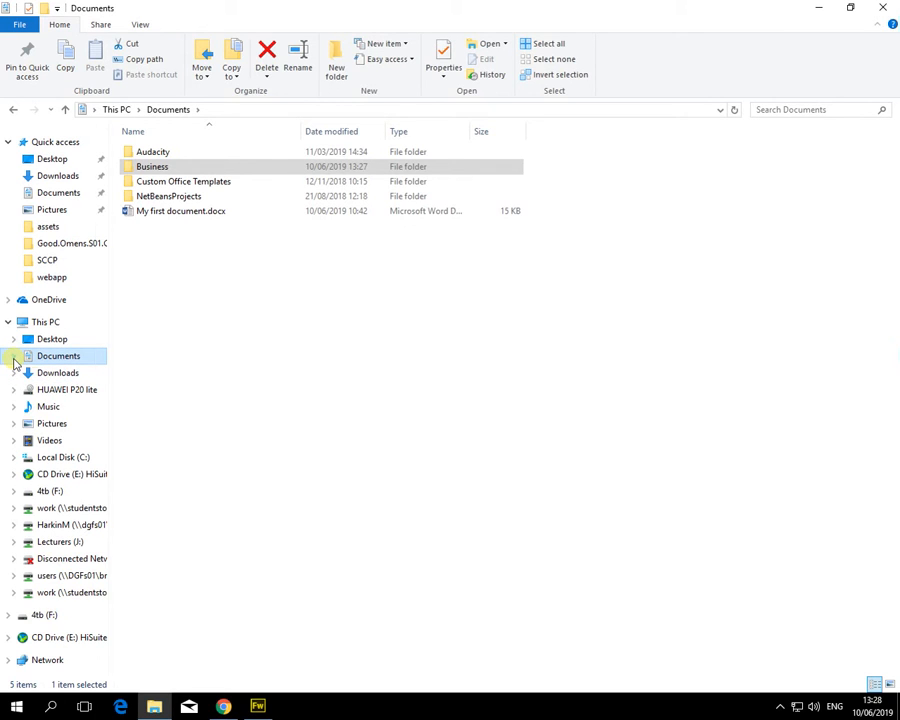
{"action": "left_click", "coordinate": [14, 360]}
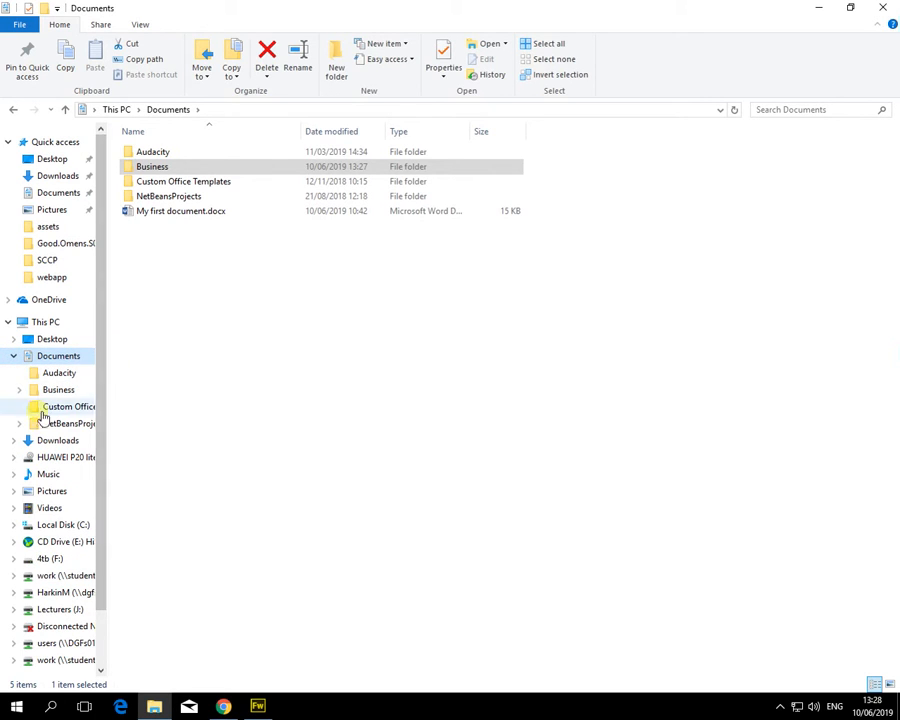
{"action": "left_click_drag", "start_coordinate": [115, 351], "coordinate": [232, 355]}
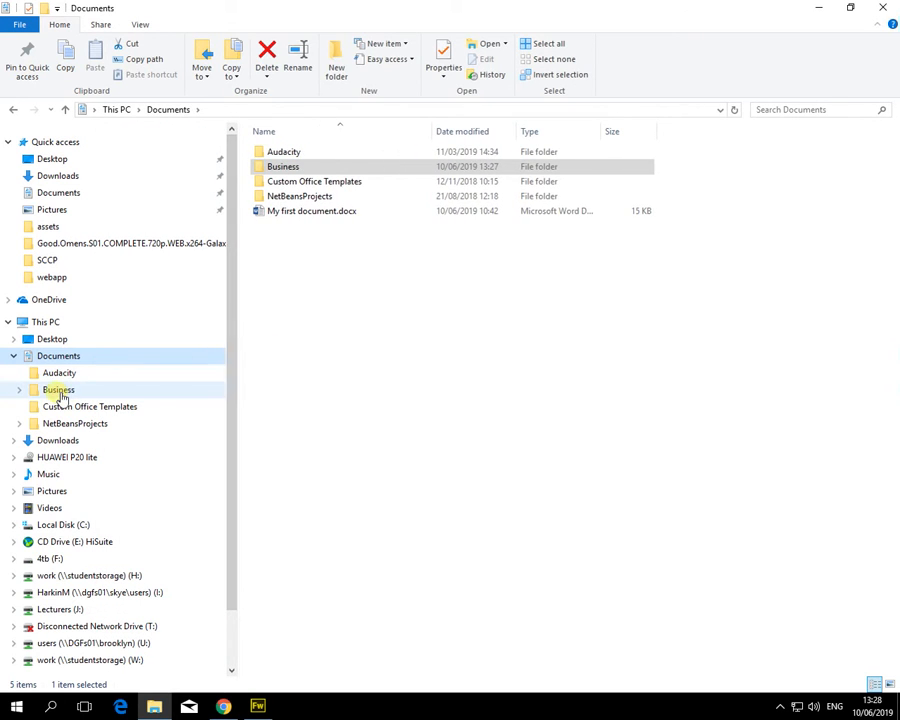
{"action": "left_click", "coordinate": [28, 394]}
{"action": "left_click", "coordinate": [19, 392]}
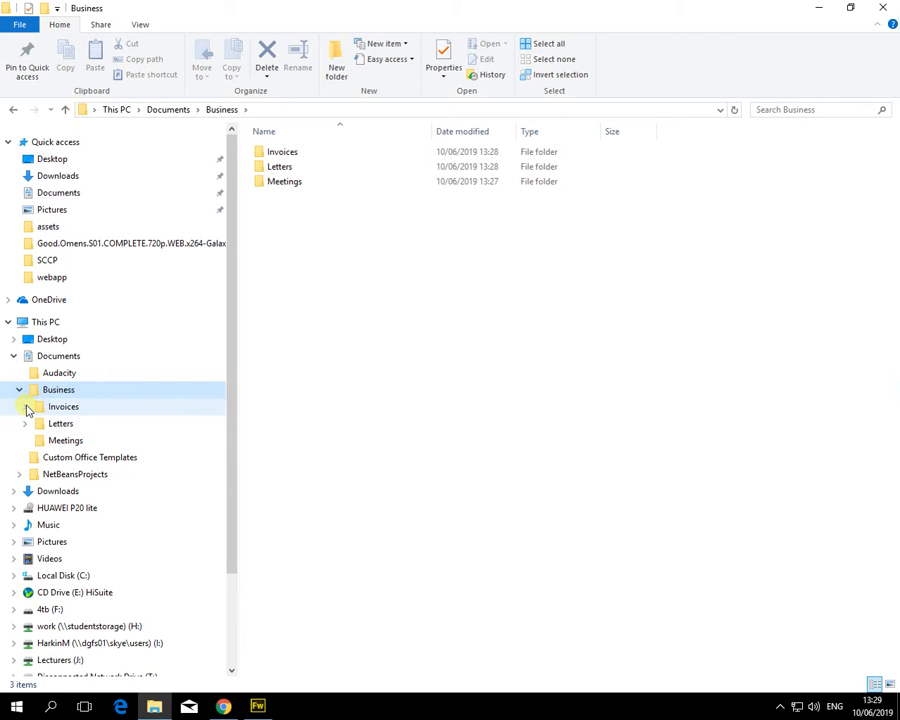
{"action": "left_click", "coordinate": [25, 407]}
{"action": "left_click", "coordinate": [25, 457]}
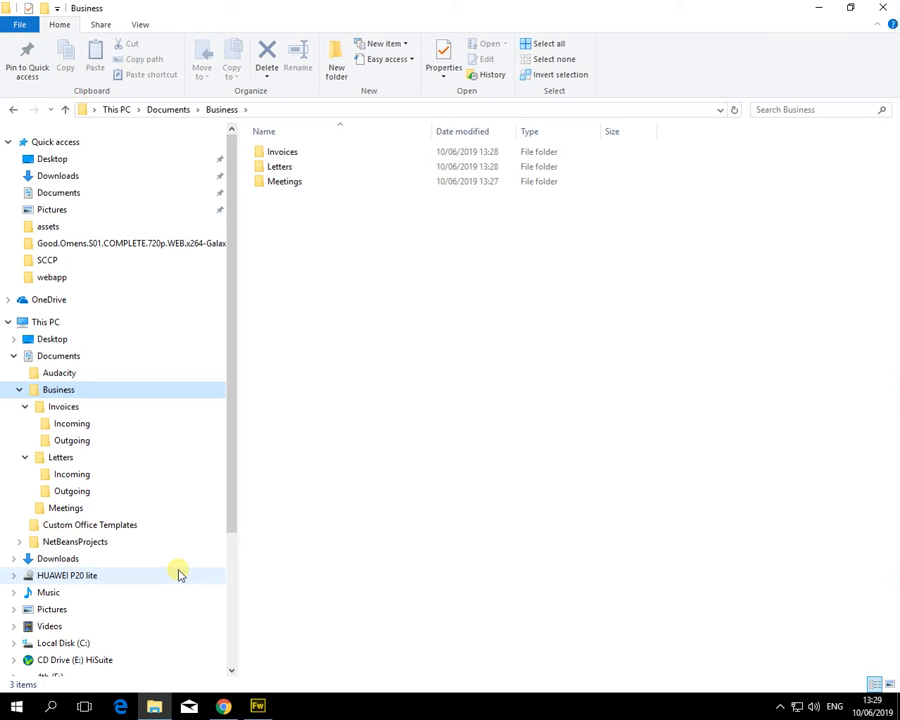
Step: Open Paint and paste the captured screenshot of the expanded Business folder structure, keeping the window maximised
{"action": "left_click", "coordinate": [51, 706]}
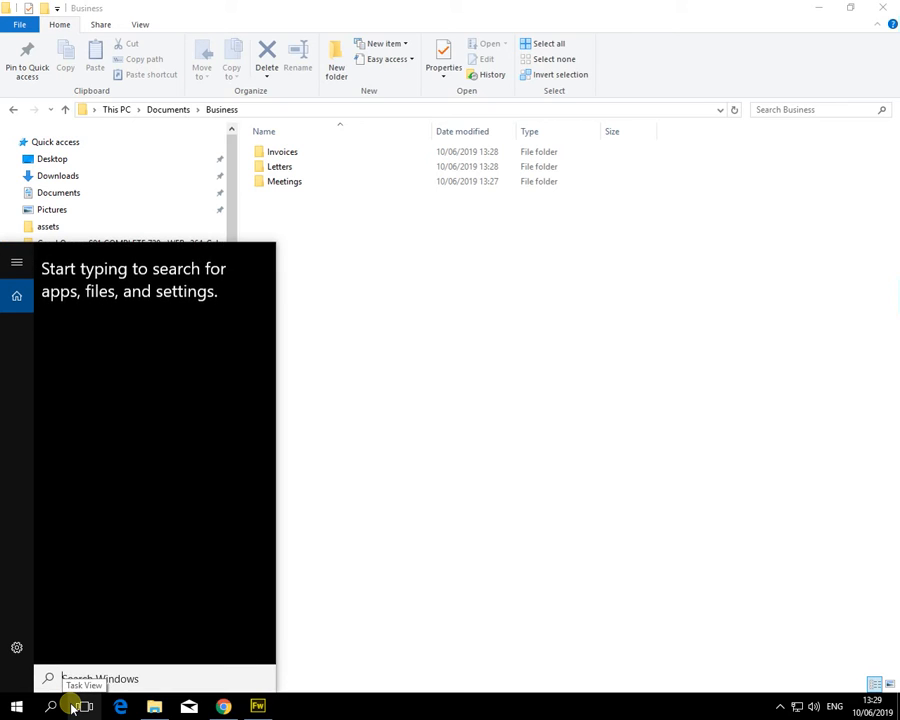
{"action": "type", "text": "paint"}
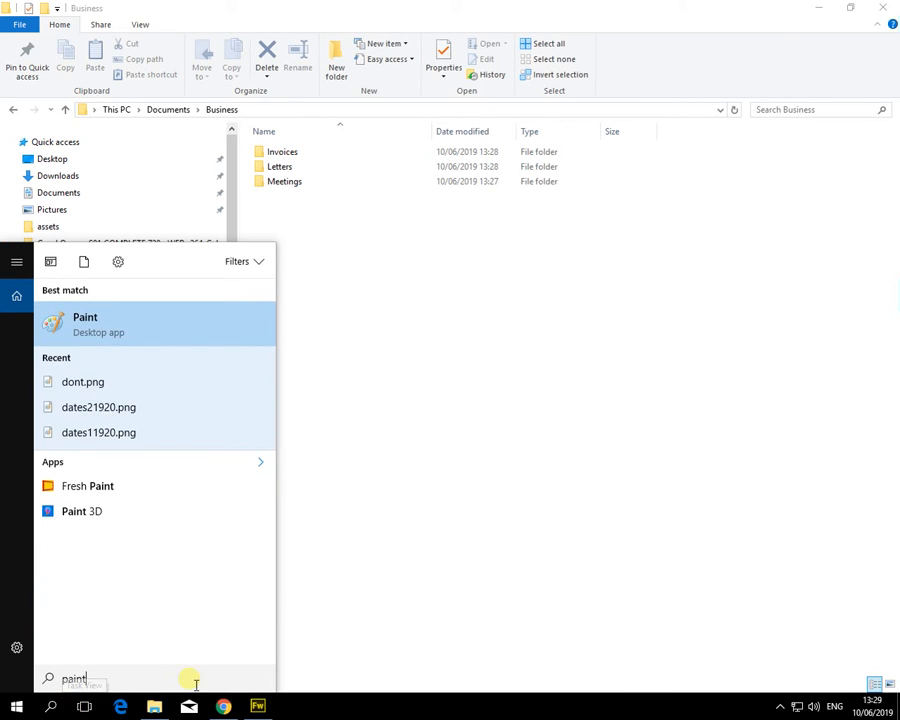
{"action": "left_click", "coordinate": [103, 325]}
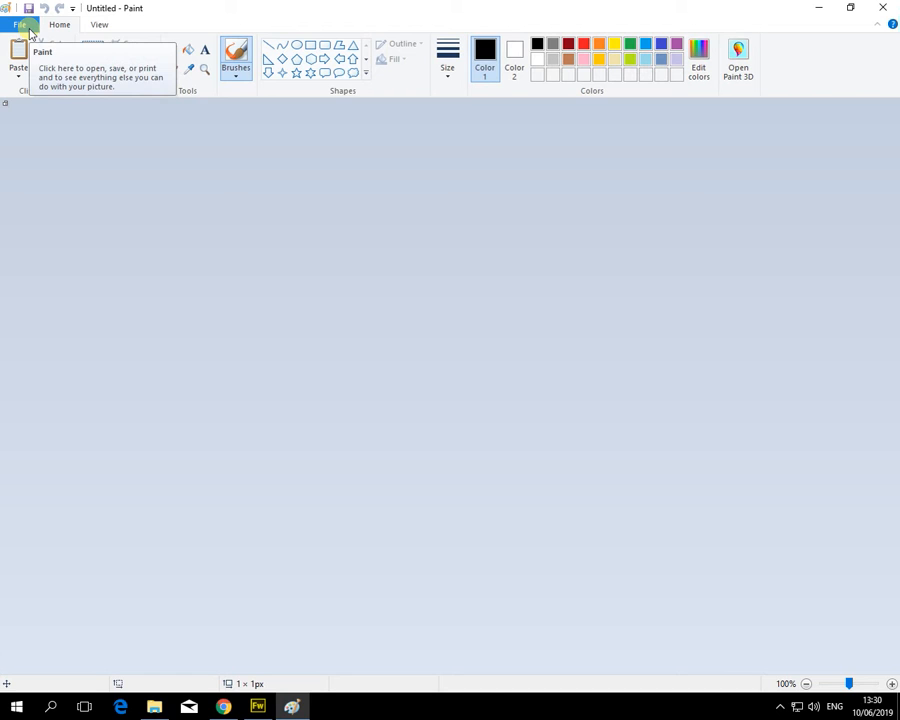
{"action": "left_click", "coordinate": [18, 58]}
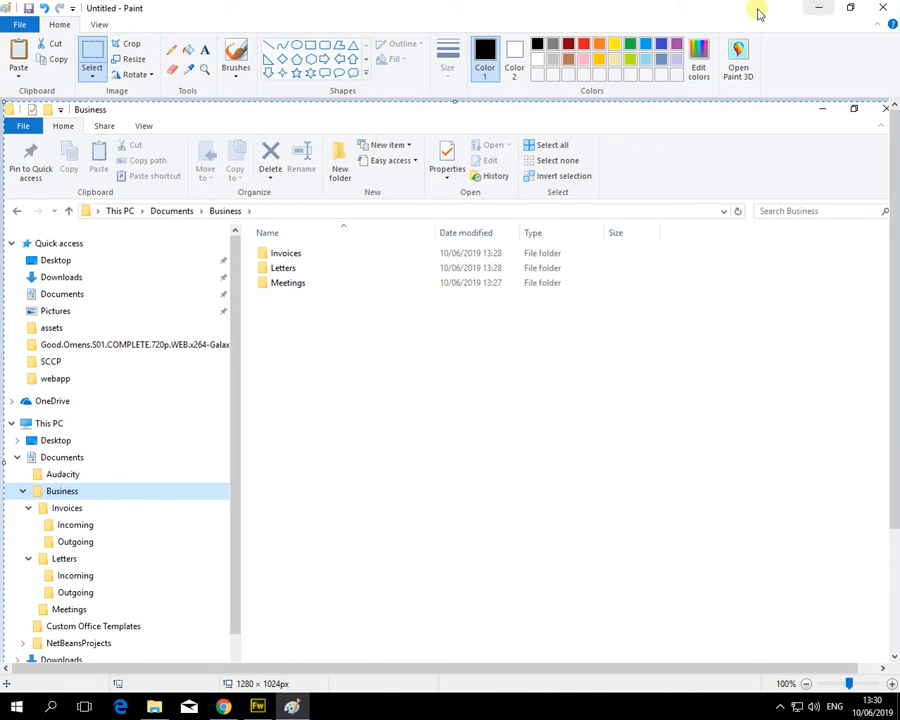
{"action": "mouse_move", "coordinate": [699, 16]}
{"action": "left_mouse_down"}
{"action": "mouse_move", "coordinate": [612, 105]}
{"action": "mouse_move", "coordinate": [564, 98]}
{"action": "mouse_move", "coordinate": [597, 80]}
{"action": "mouse_move", "coordinate": [544, 106]}
{"action": "mouse_move", "coordinate": [549, 70]}
{"action": "mouse_move", "coordinate": [520, 72]}
{"action": "left_mouse_up"}
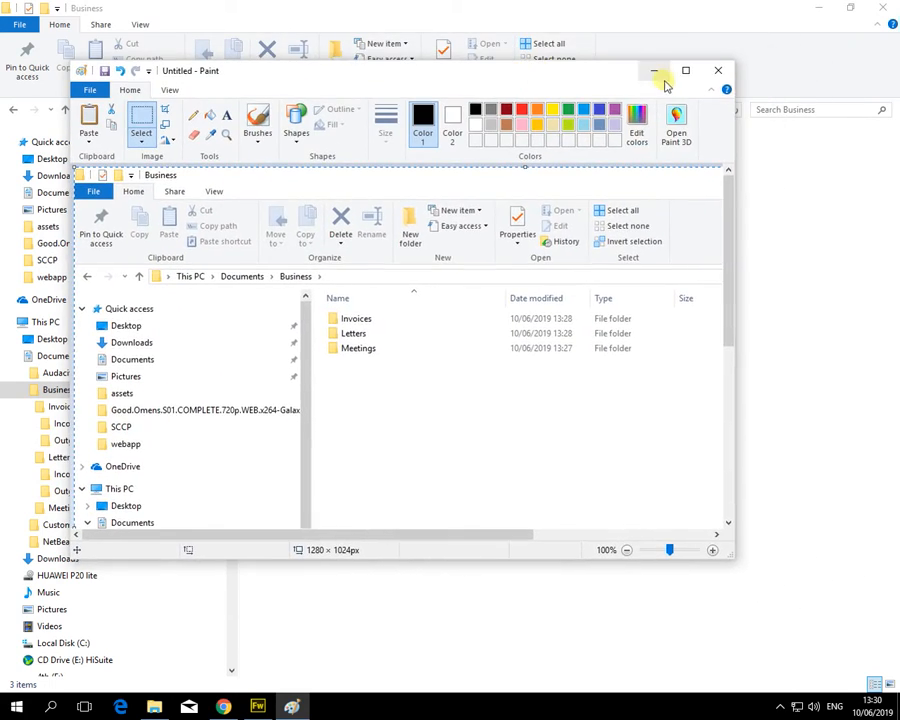
{"action": "left_click", "coordinate": [682, 71]}
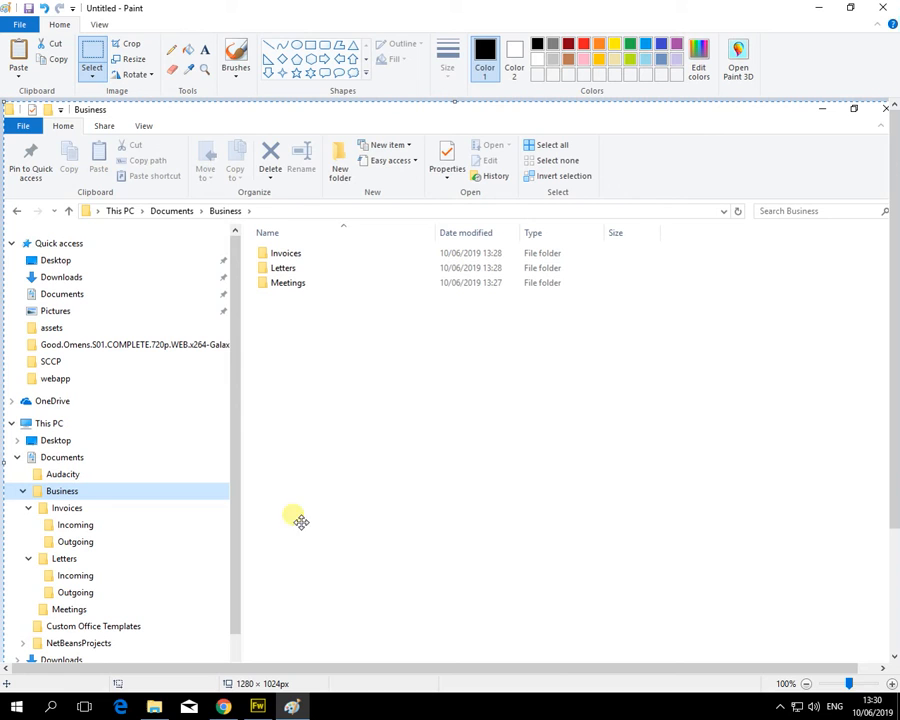
Step: Save the screenshot as a PNG picture named businessfolderstructure in the Pictures folder, and close Paint
{"action": "left_click", "coordinate": [19, 25]}
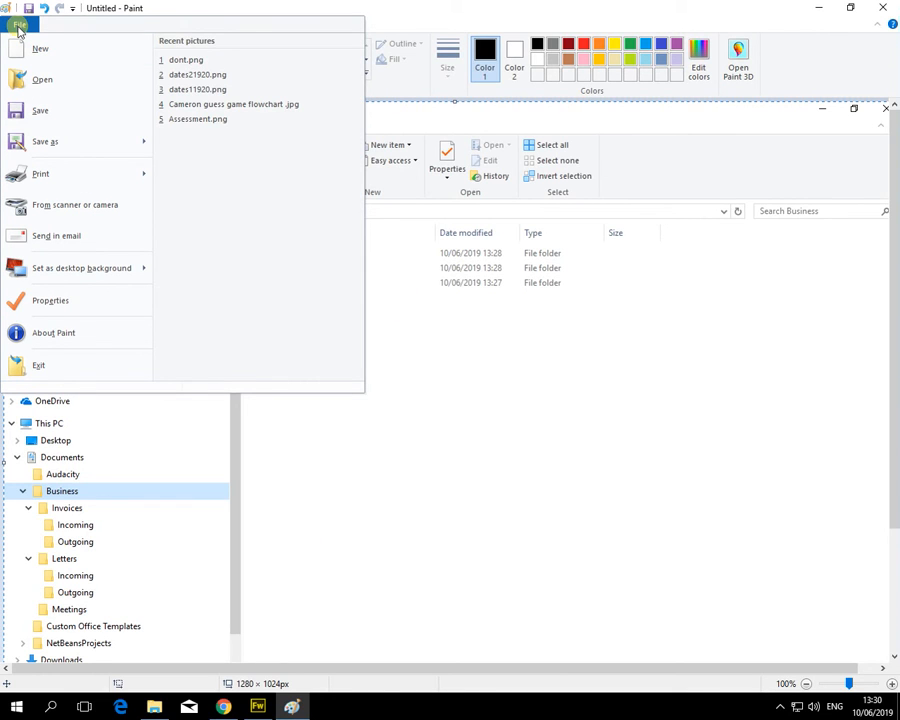
{"action": "mouse_move", "coordinate": [62, 143]}
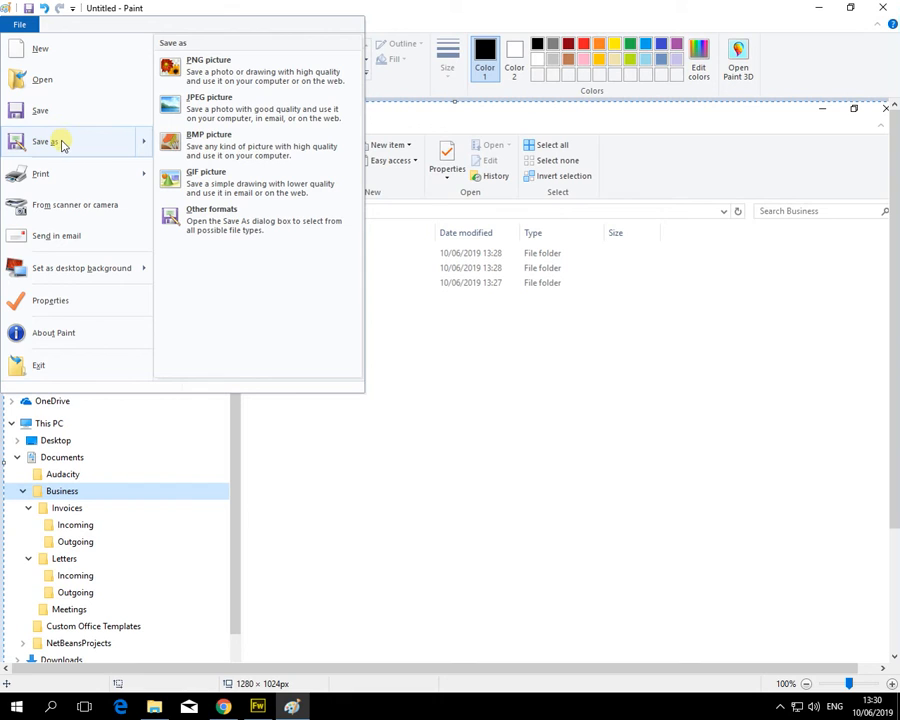
{"action": "left_click", "coordinate": [216, 71]}
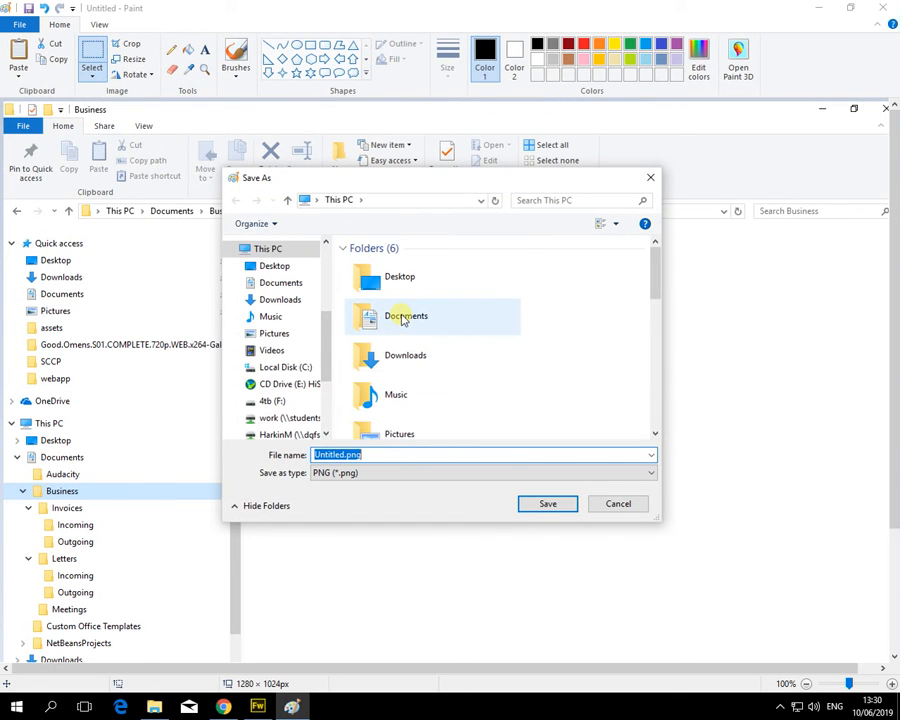
{"action": "left_click", "coordinate": [272, 334]}
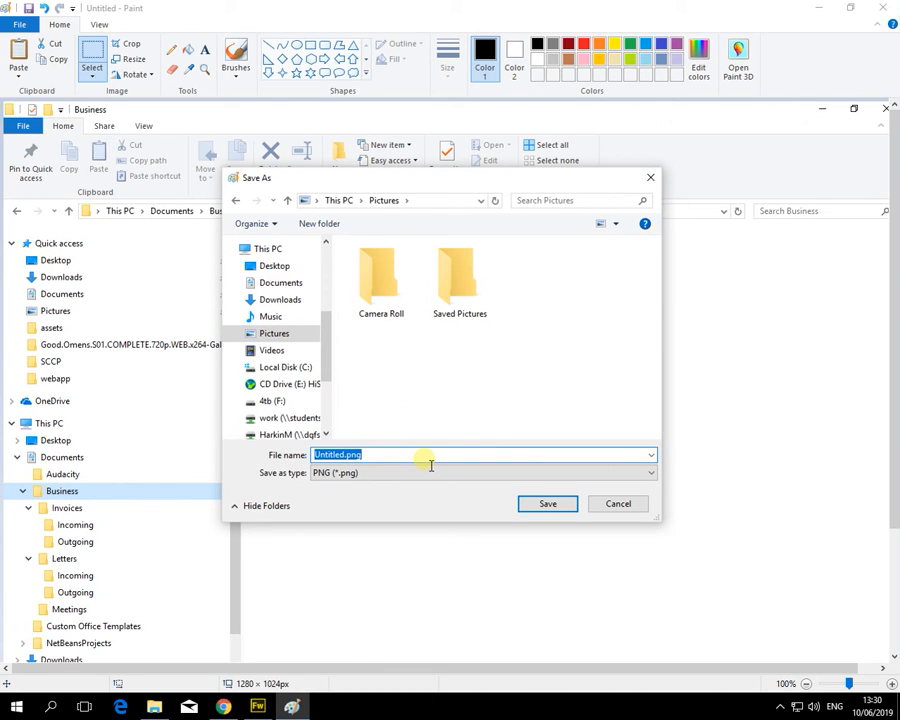
{"action": "type", "text": "businessfolderstructure"}
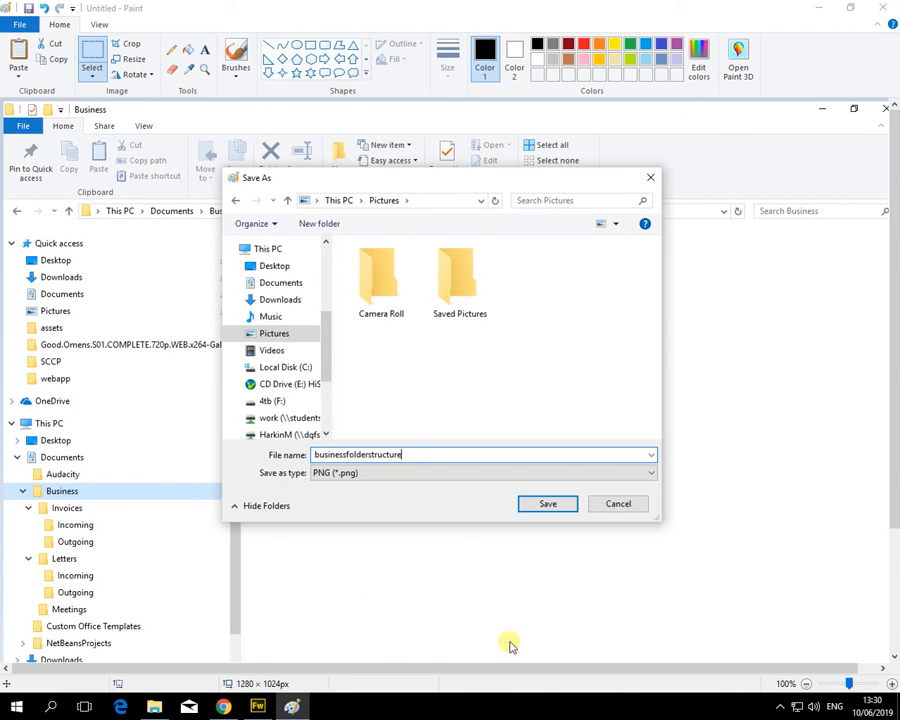
{"action": "left_click", "coordinate": [546, 505]}
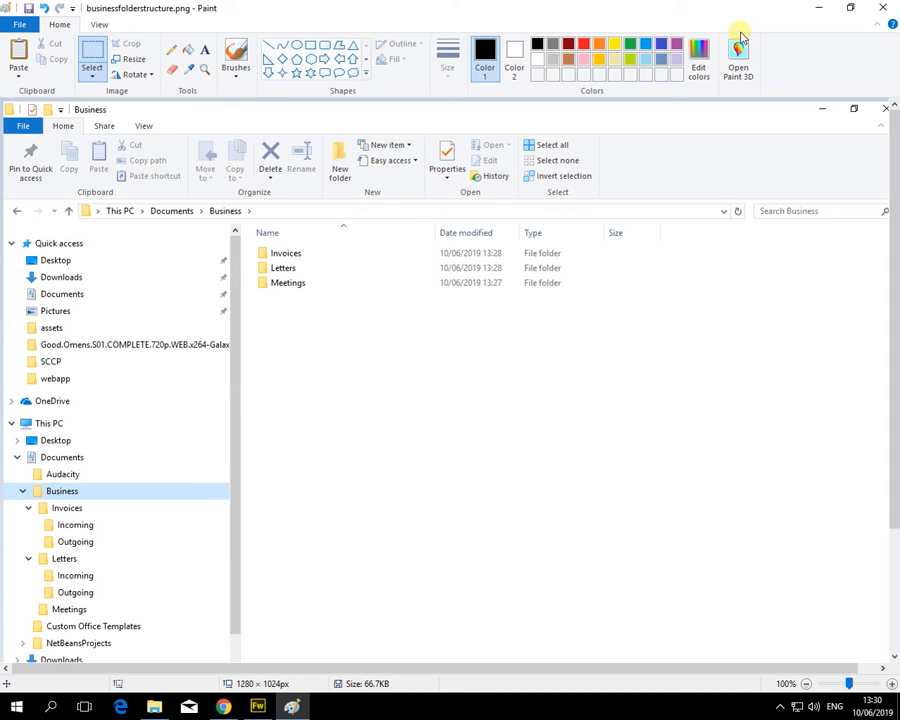
{"action": "left_click", "coordinate": [882, 8]}
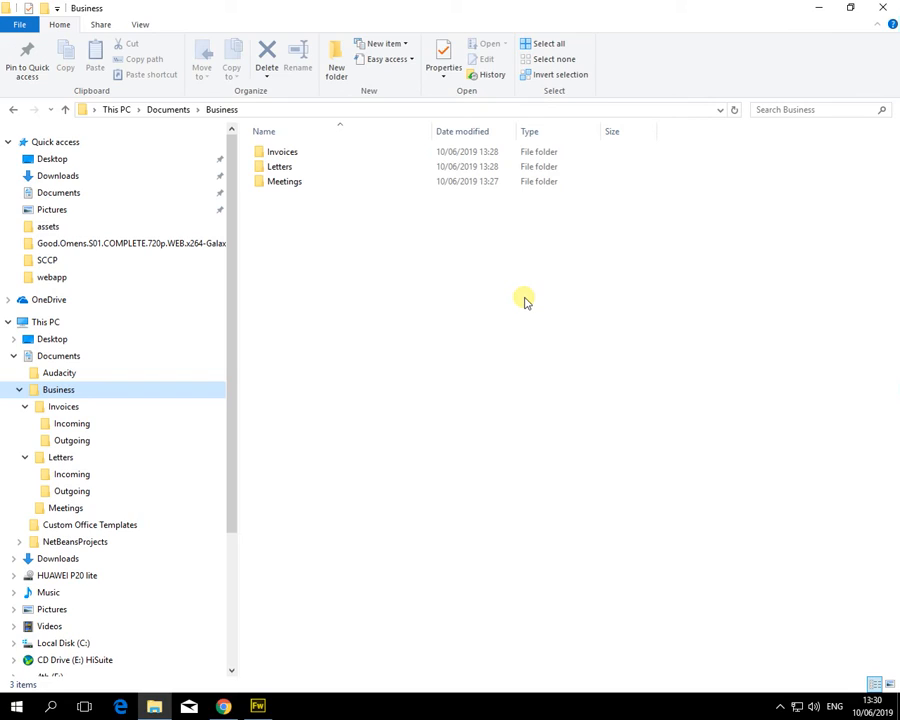